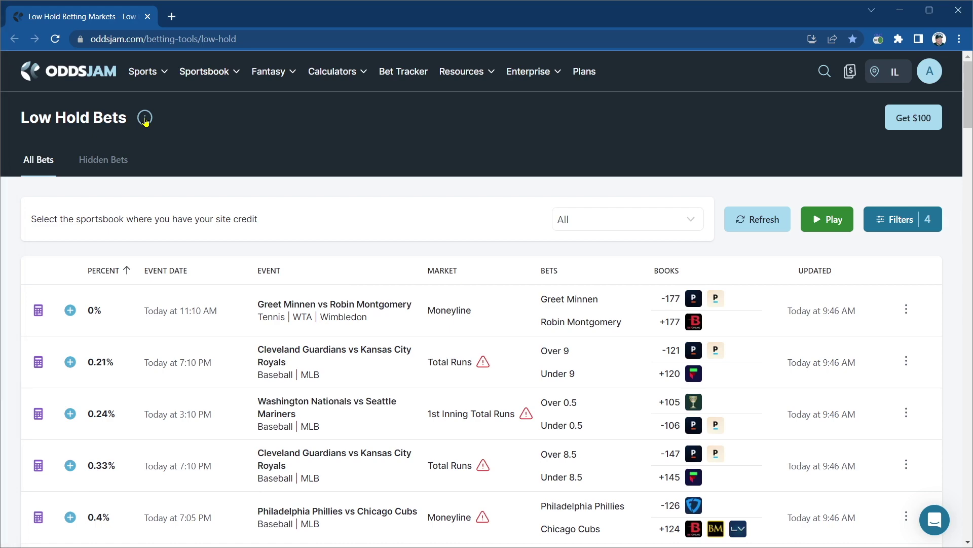
# Open the Help explanation from the info icon beside the Low Hold Bets title.
pyautogui.click(145, 119)
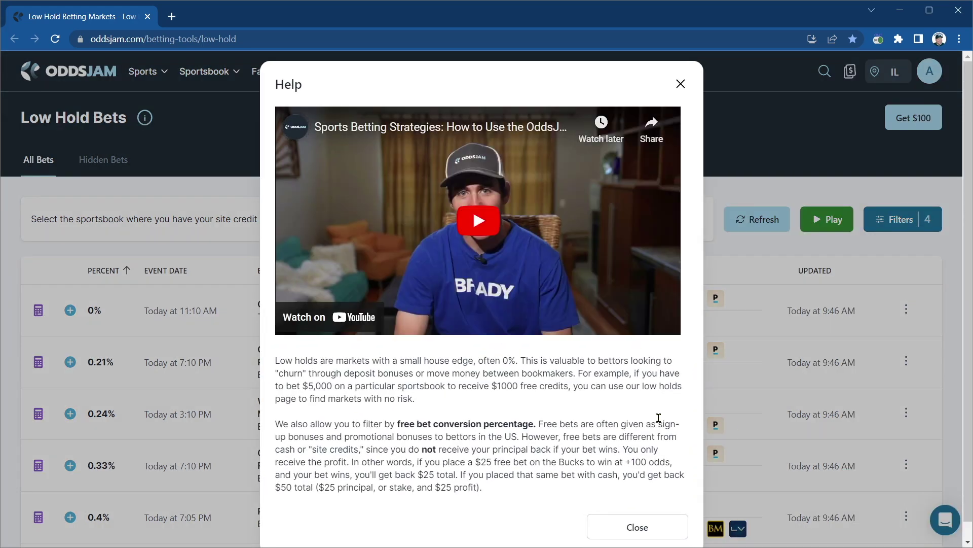
# Read the low-hold and free bet conversion help text, then close the Help dialog.
pyautogui.scroll(-1, 644, 418)
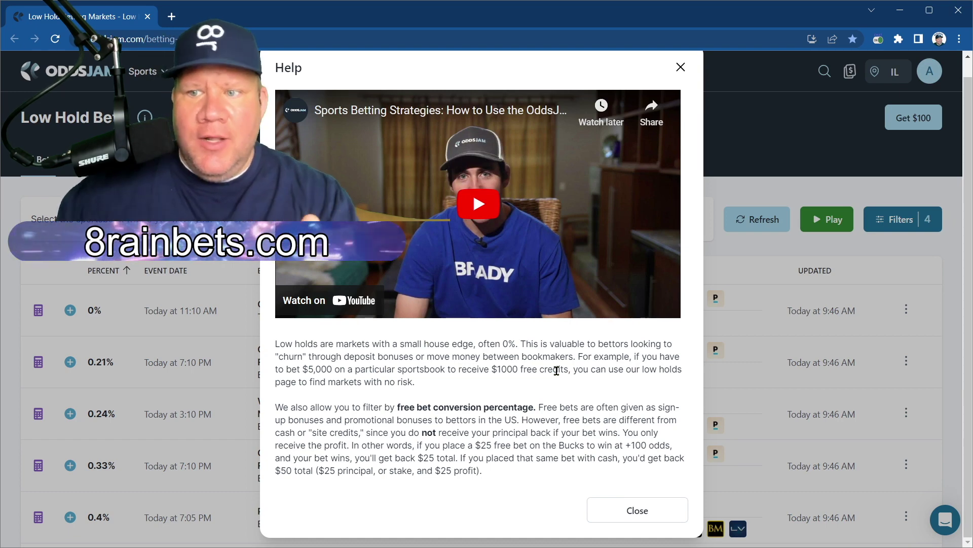
pyautogui.moveTo(379, 344); pyautogui.dragTo(520, 344)
pyautogui.click(529, 342)
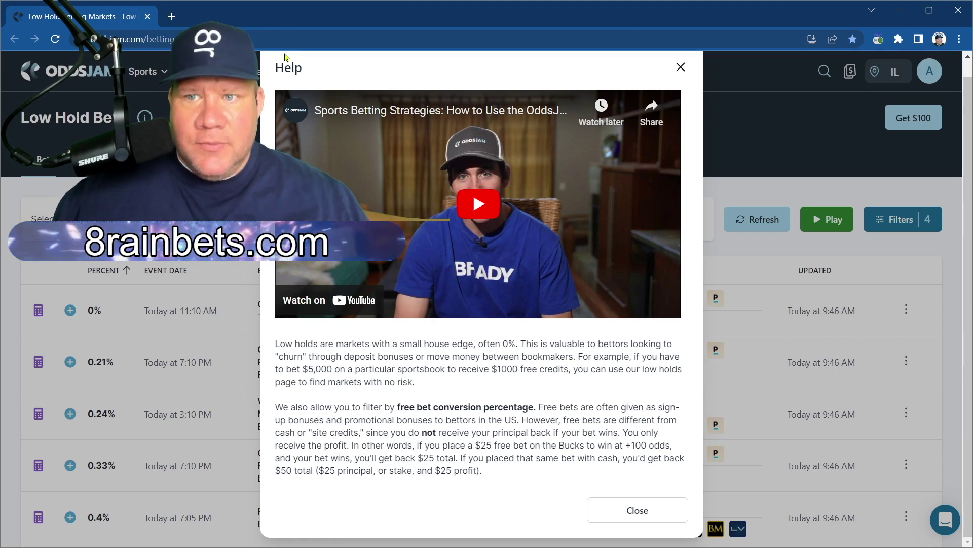
pyautogui.click(657, 520)
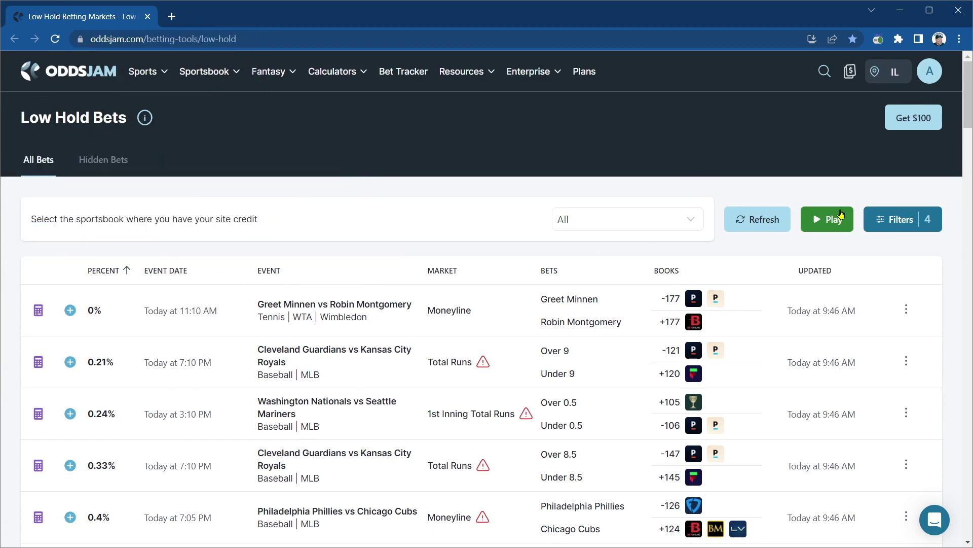
# Choose Caesars as the site-credit sportsbook for the Low Hold Bets list.
pyautogui.click(692, 220)
pyautogui.scroll(-9, 650, 295)
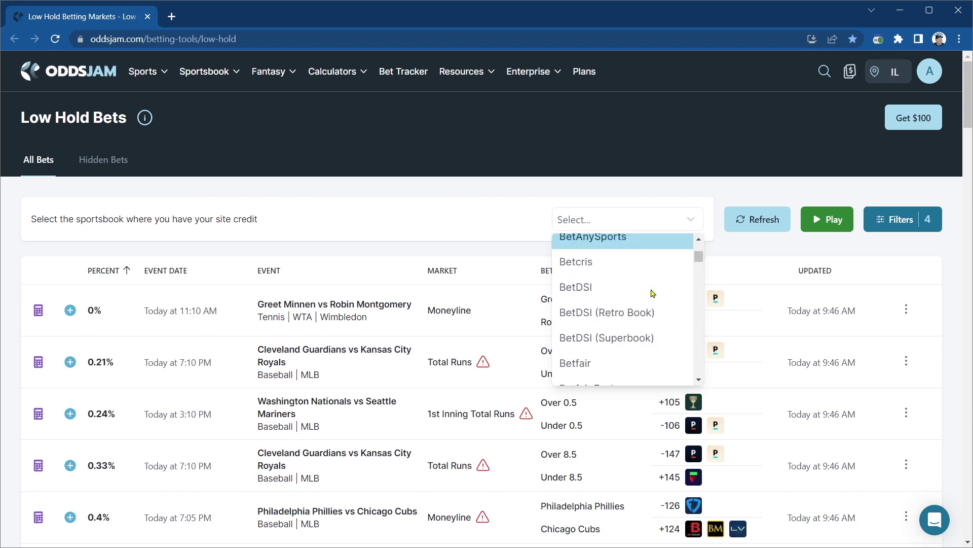
pyautogui.scroll(-10, 647, 295)
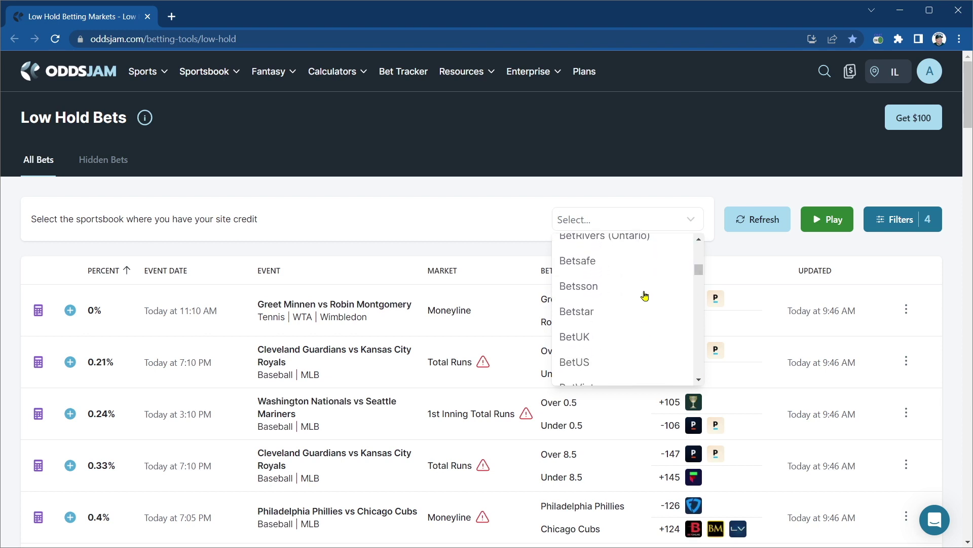
pyautogui.scroll(-8, 642, 296)
pyautogui.moveTo(702, 282)
pyautogui.mouseDown()
pyautogui.moveTo(700, 291)
pyautogui.moveTo(700, 282)
pyautogui.mouseUp()
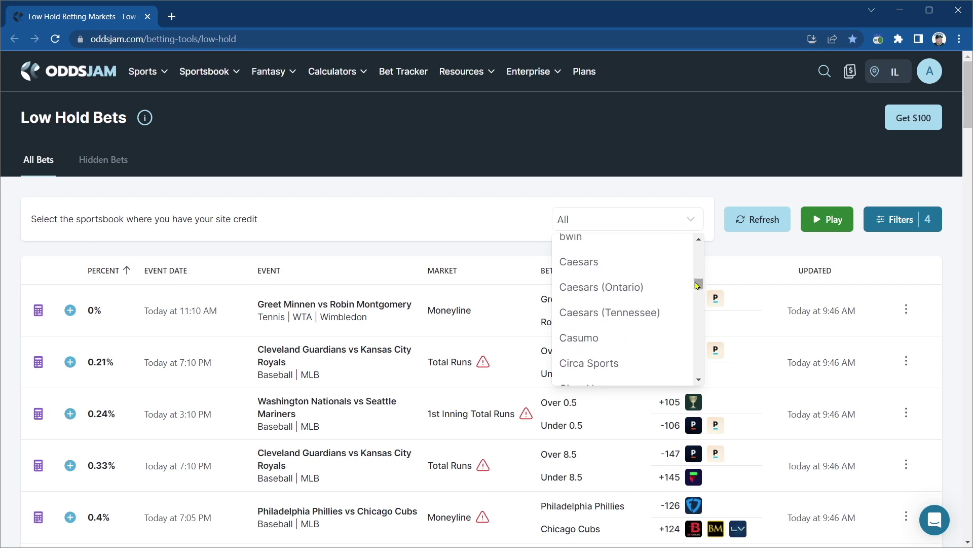
pyautogui.click(659, 273)
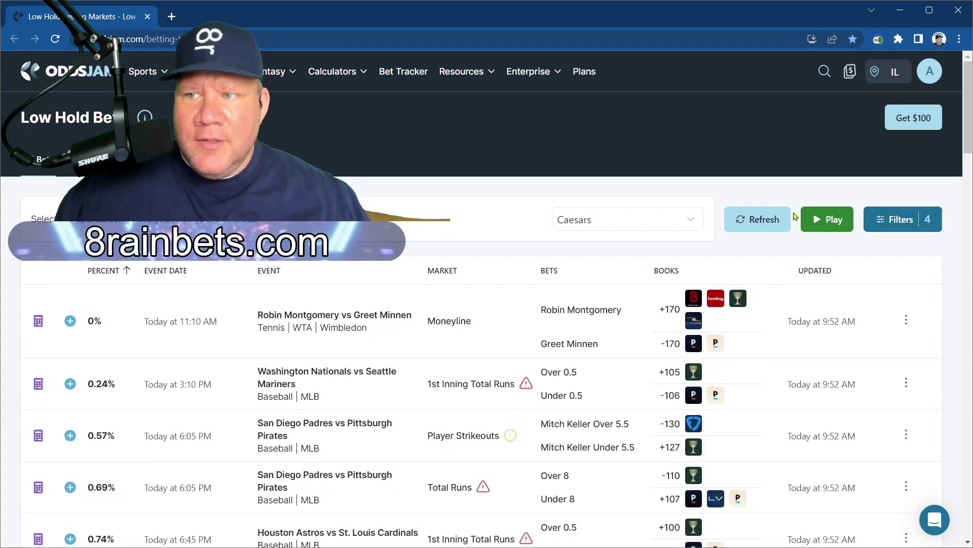
# Review the Hedge Sportsbook filter and keep the Date Range at Next 7 days.
pyautogui.click(883, 216)
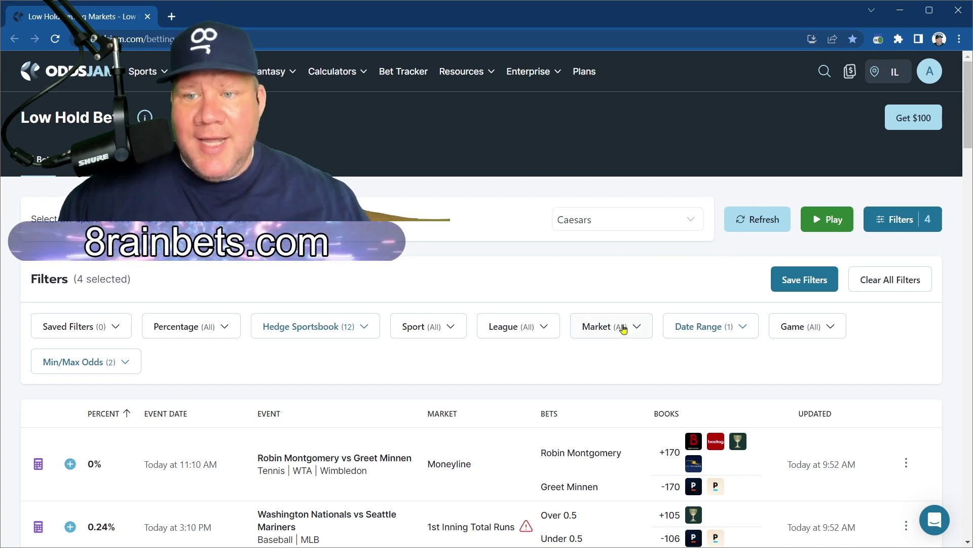
pyautogui.click(355, 335)
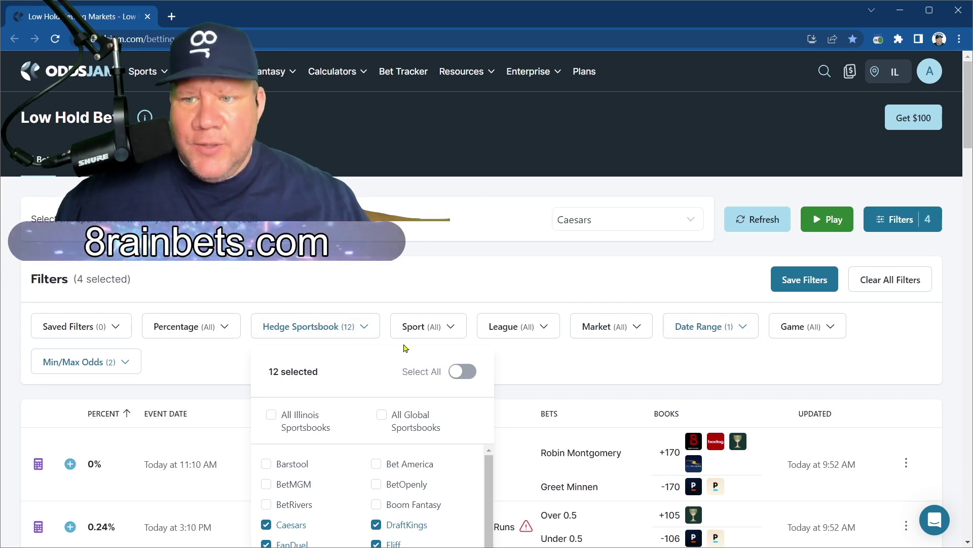
pyautogui.scroll(-2, 401, 347)
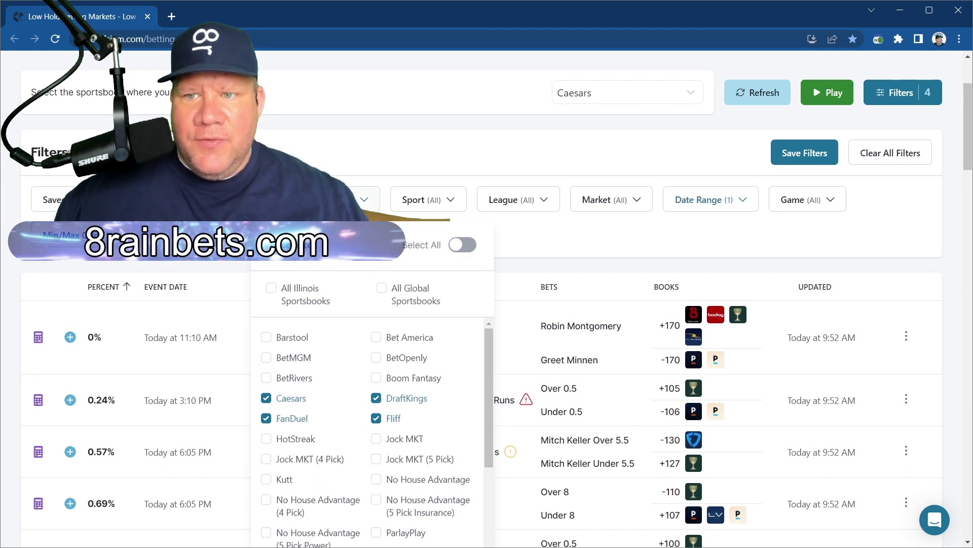
pyautogui.click(764, 237)
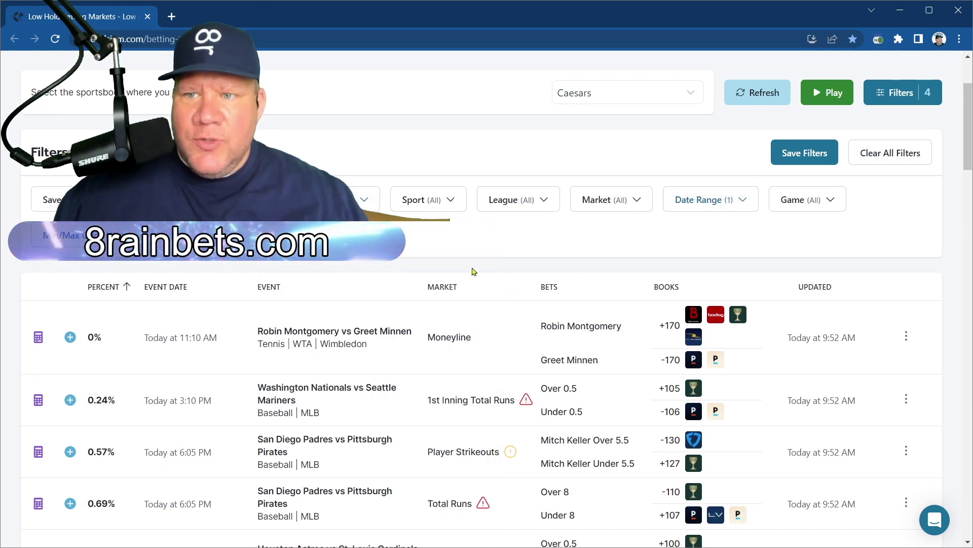
pyautogui.click(717, 203)
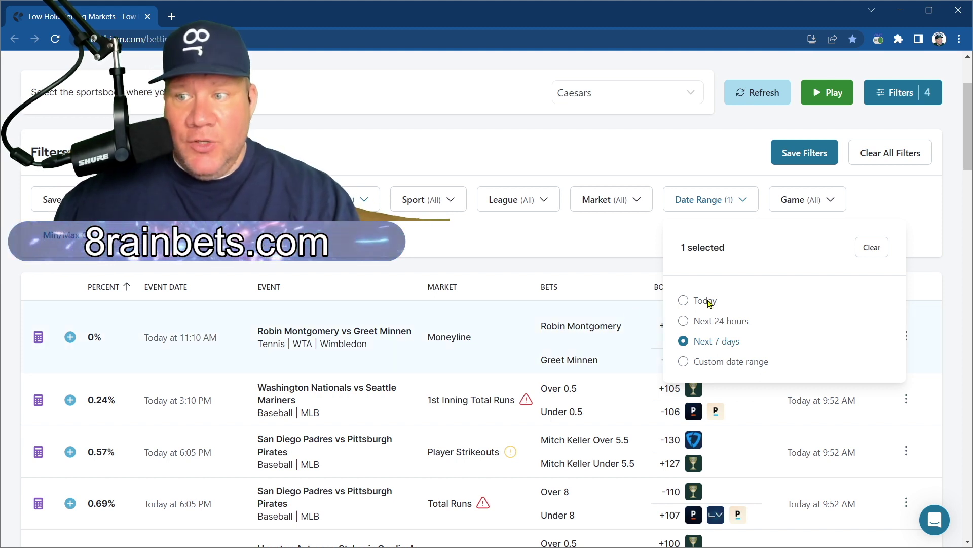
pyautogui.click(706, 198)
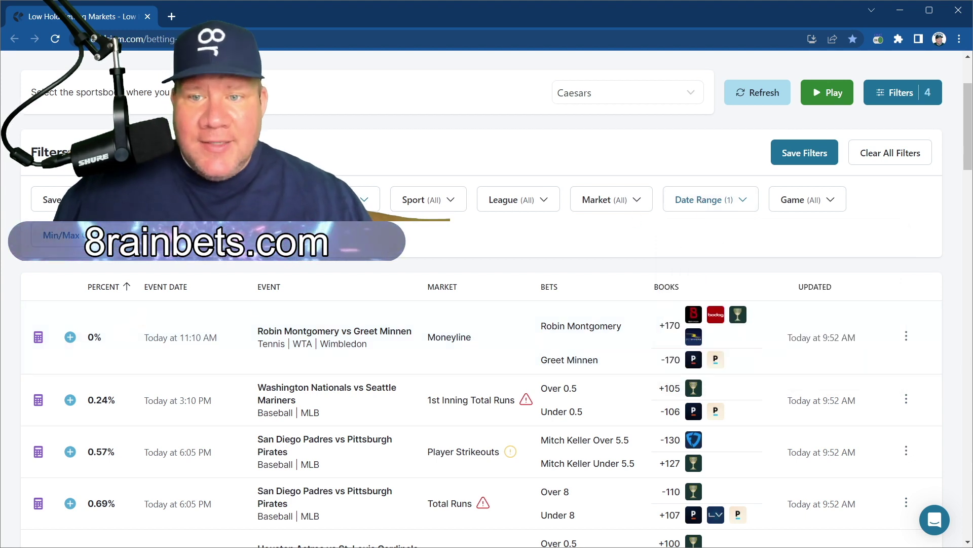
# Clear the -250 to 250 Min/Max Odds limits and hide the filters.
pyautogui.click(77, 234)
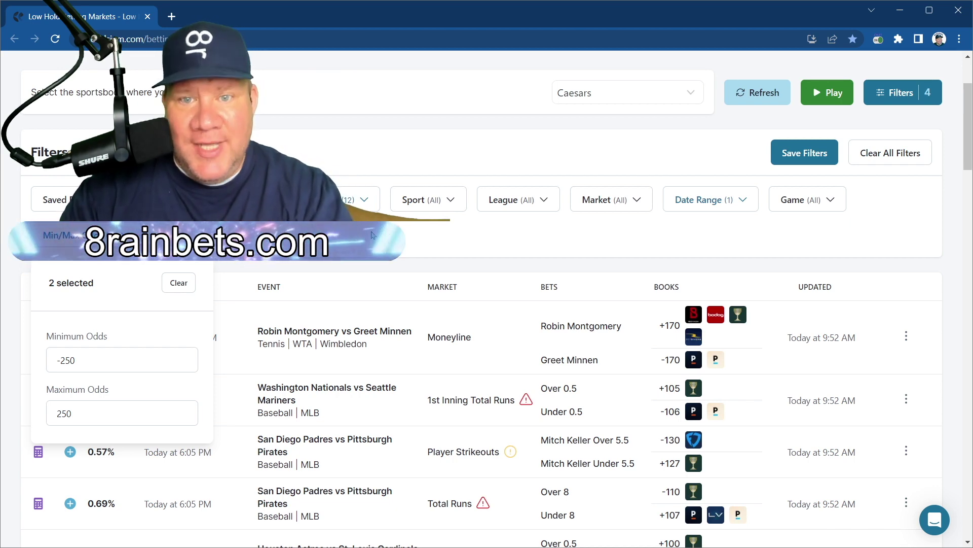
pyautogui.click(167, 285)
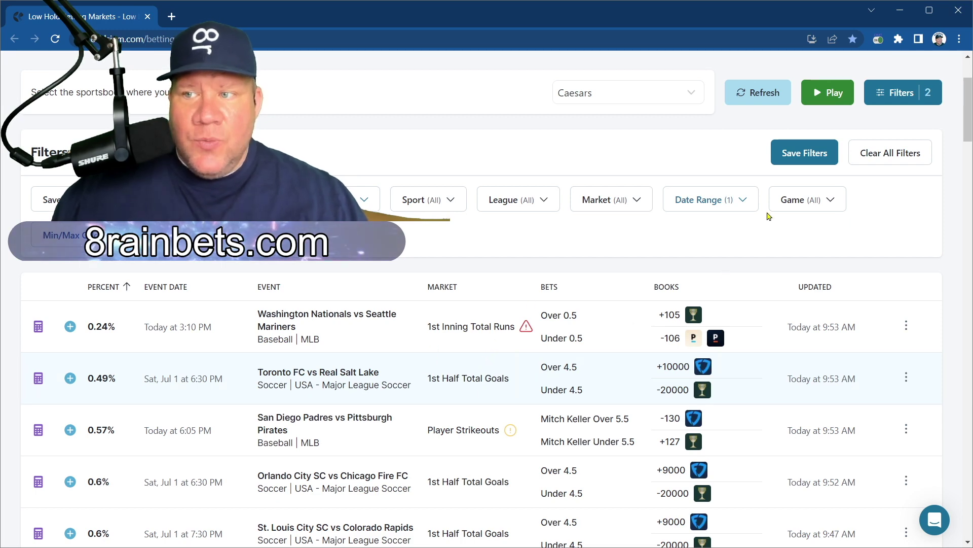
pyautogui.click(899, 99)
# Expand Nationals vs Mariners to compare Over/Under 0.5 odds (+105 / -106) and open its menu.
pyautogui.scroll(1, 616, 274)
pyautogui.scroll(2, 616, 274)
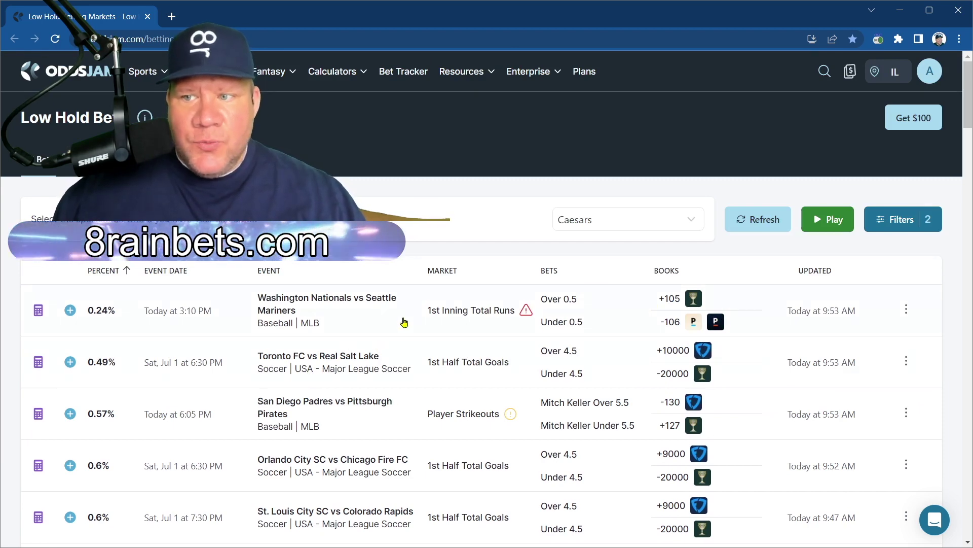
pyautogui.click(306, 319)
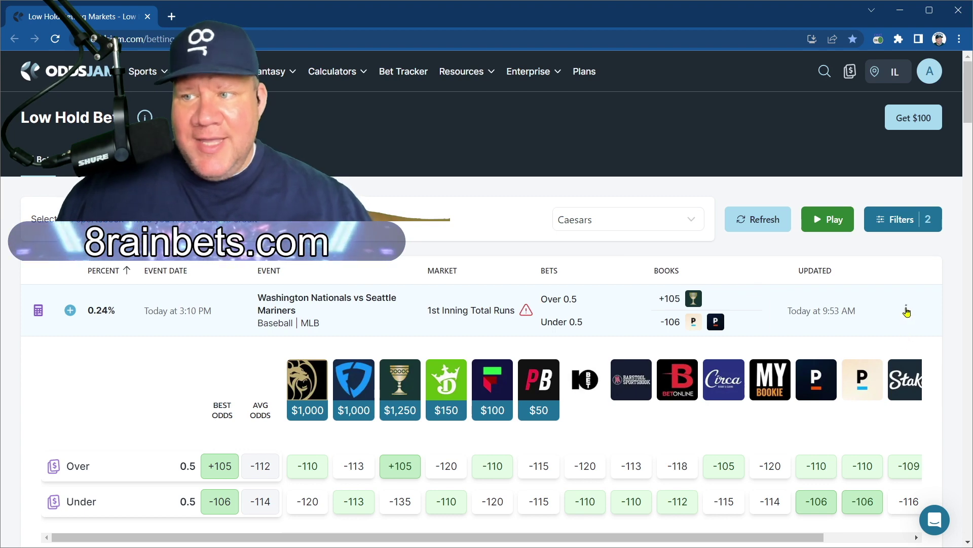
pyautogui.click(906, 310)
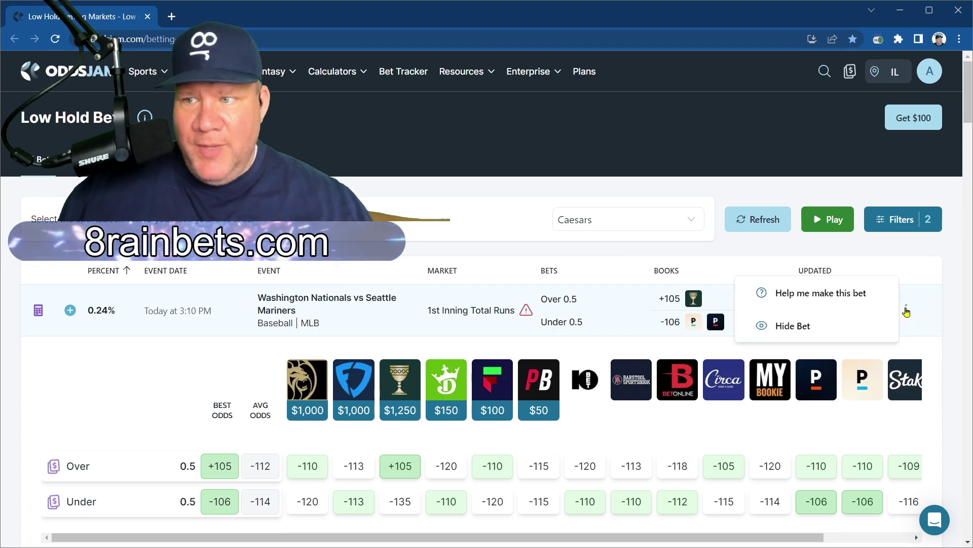
# Show the Nationals hedge breakdown: $100 at +105 against $105.49 at -106, netting -$0.49.
pyautogui.click(803, 303)
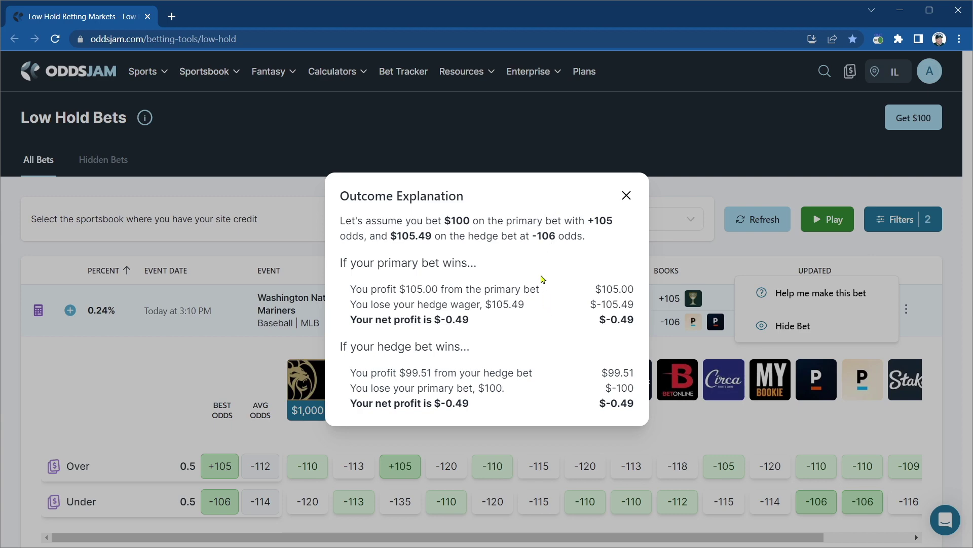
pyautogui.click(626, 195)
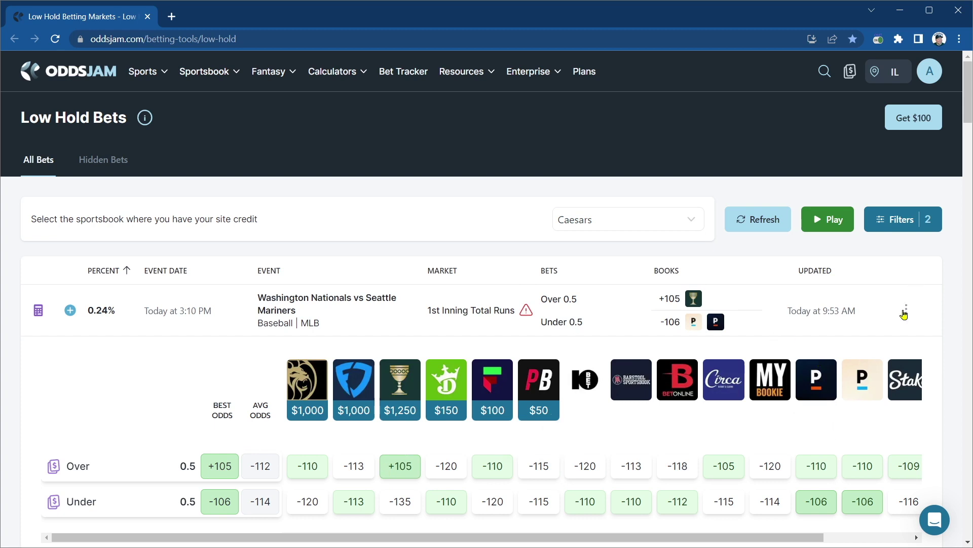
pyautogui.click(910, 311)
pyautogui.click(859, 297)
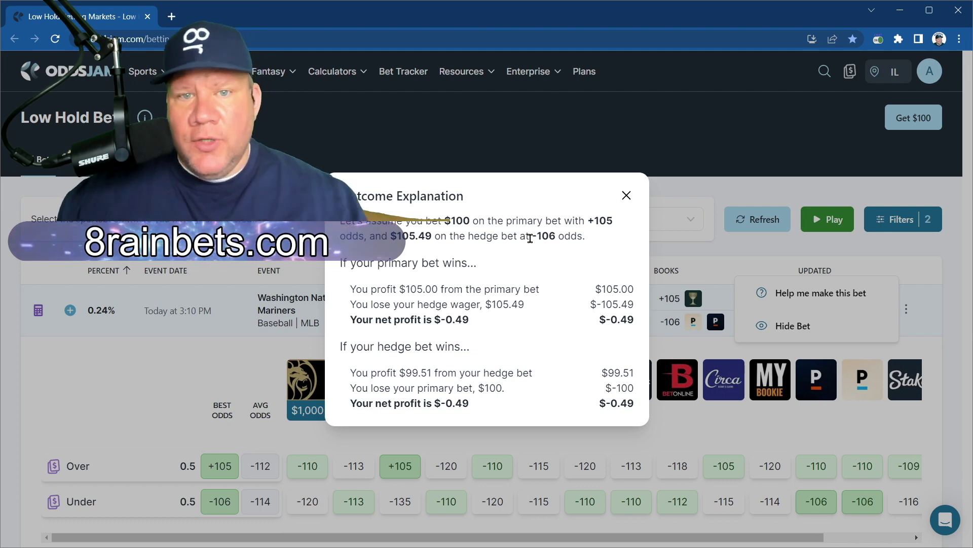
# Close the Nationals explanation, collapse that row, and expand Toronto FC vs Real Salt Lake.
pyautogui.click(627, 195)
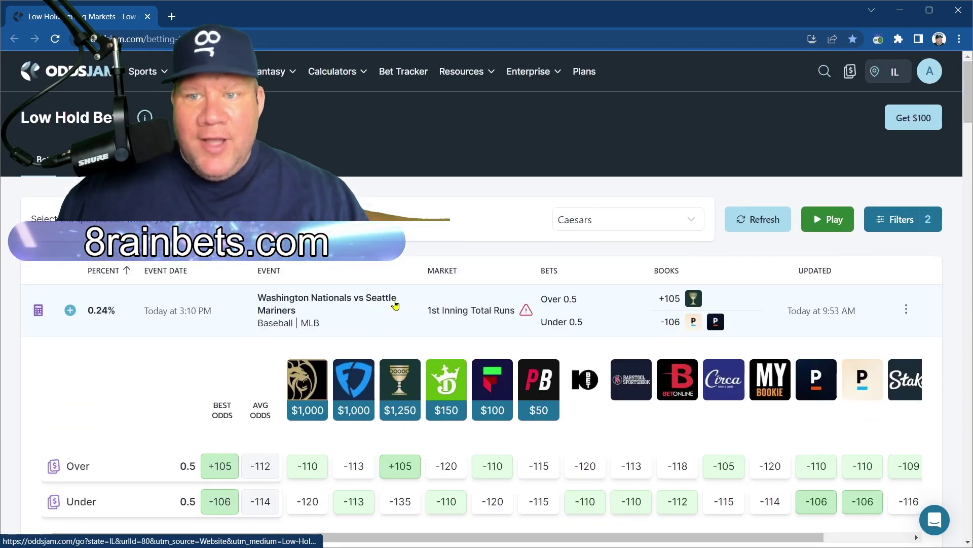
pyautogui.click(341, 309)
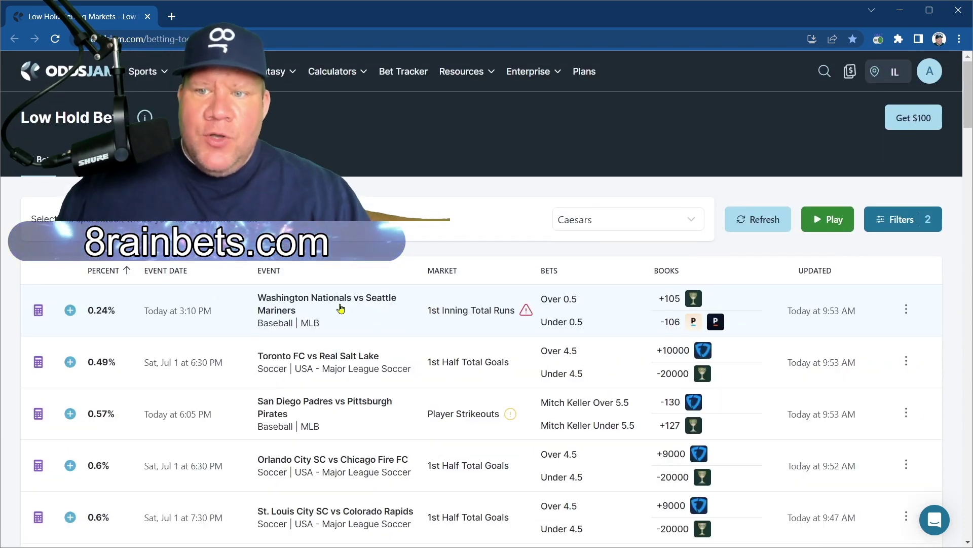
pyautogui.scroll(-1, 353, 309)
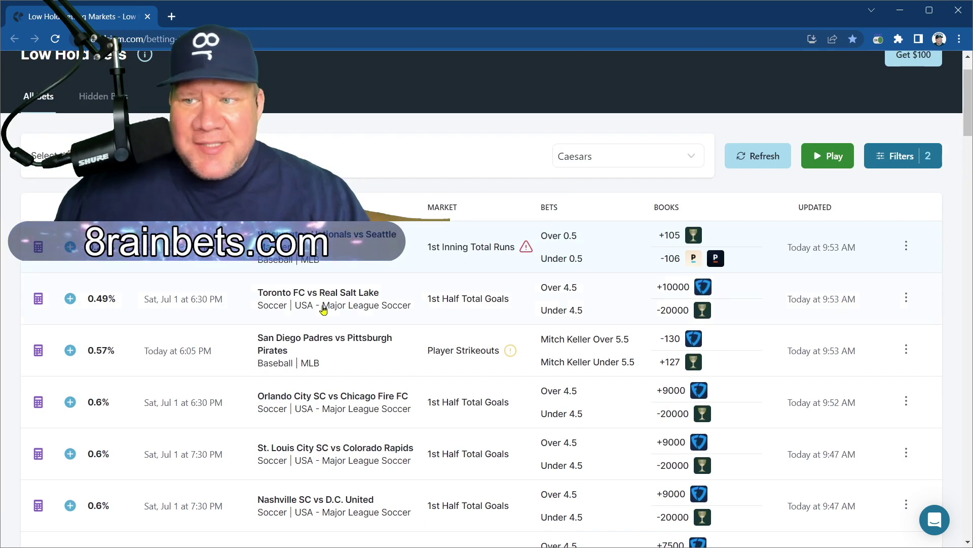
pyautogui.click(801, 304)
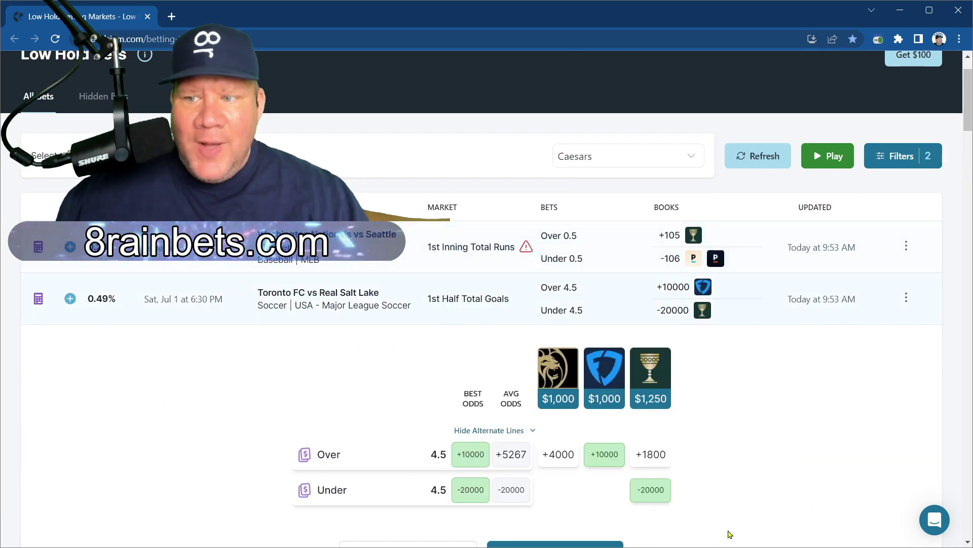
# Show the Toronto FC hedge breakdown: $100 at +10000 against $10049.75 at -20000.
pyautogui.scroll(2, 735, 381)
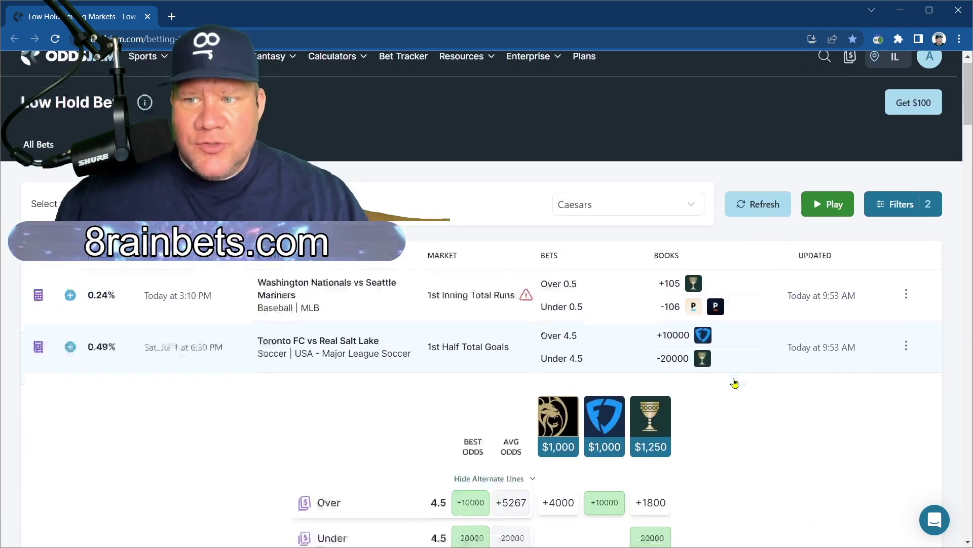
pyautogui.scroll(-2, 734, 385)
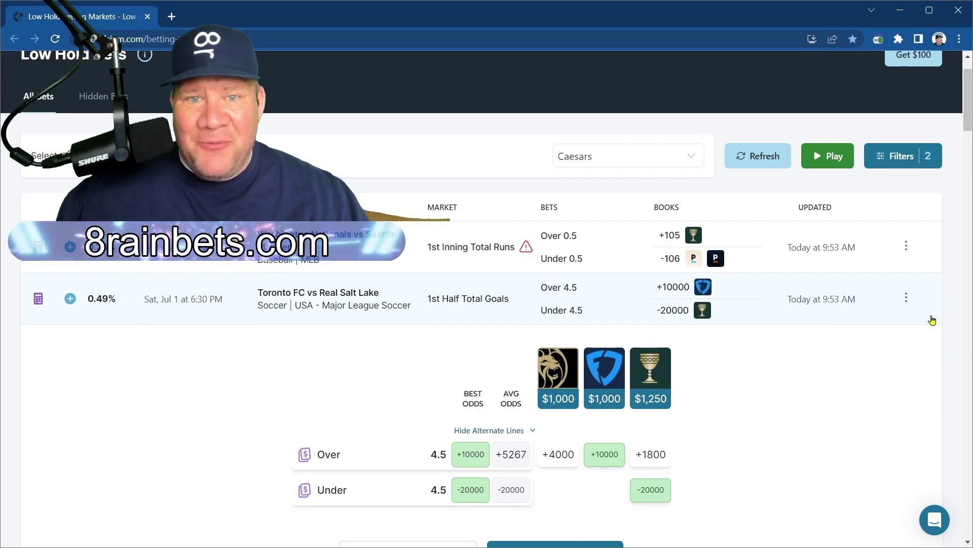
pyautogui.click(907, 297)
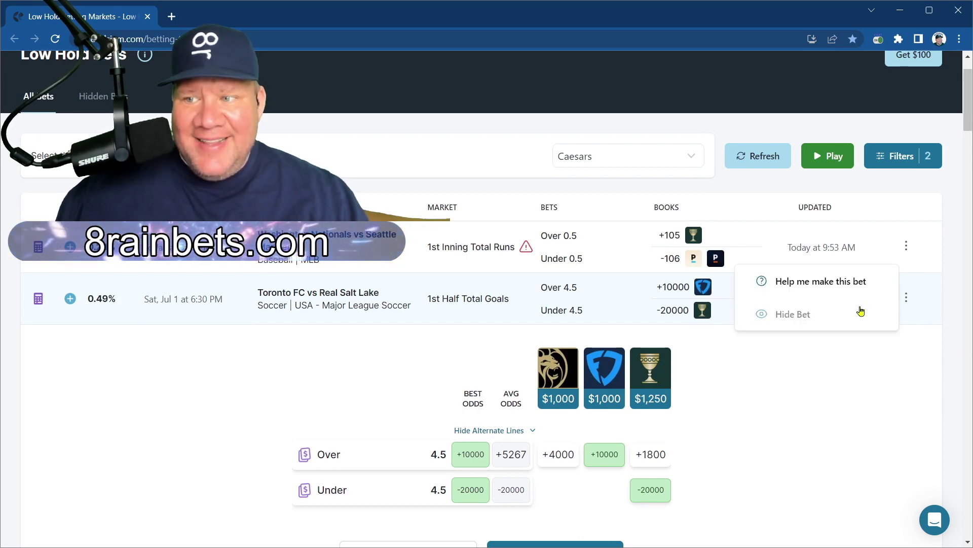
pyautogui.click(809, 283)
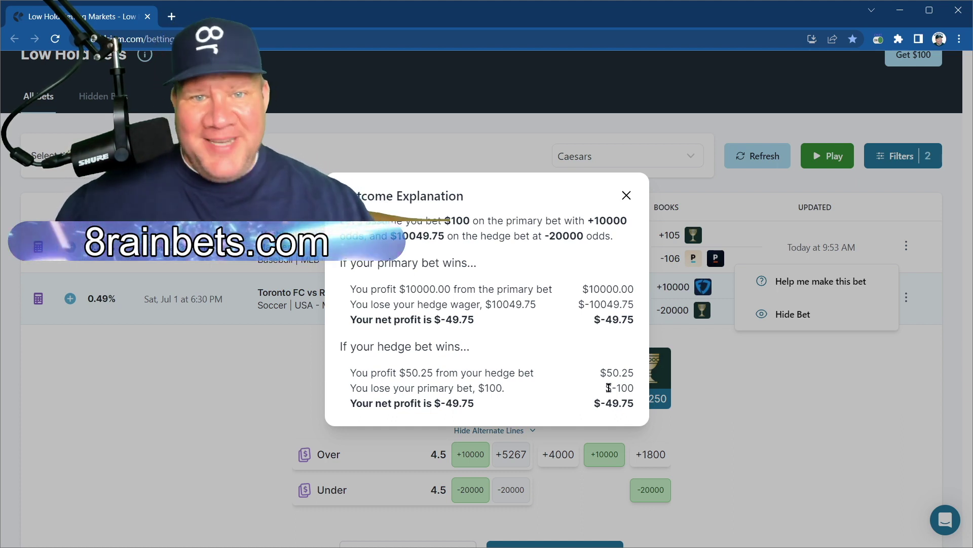
# Close the Toronto FC Outcome Explanation to see its expanded Over/Under 4.5 odds.
pyautogui.click(627, 196)
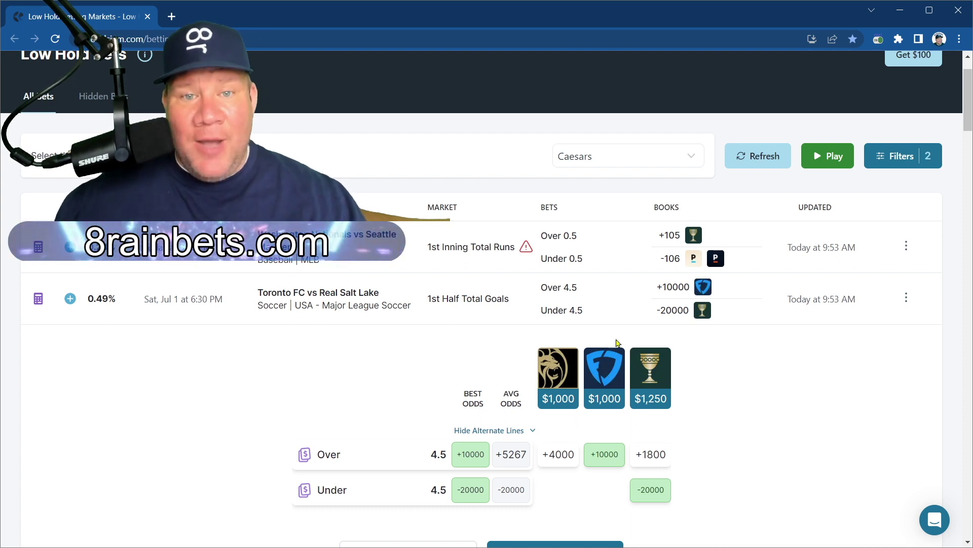
pyautogui.moveTo(560, 376)
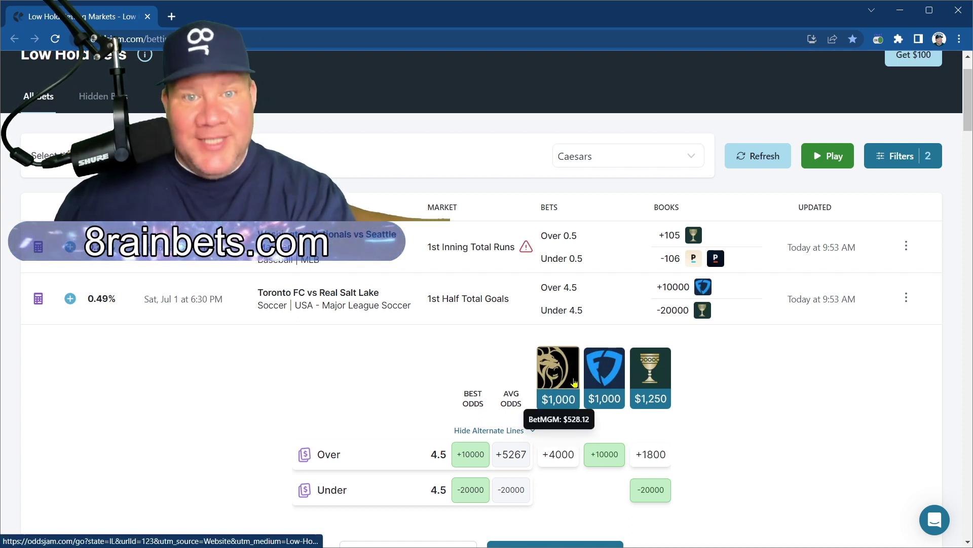
pyautogui.moveTo(637, 361)
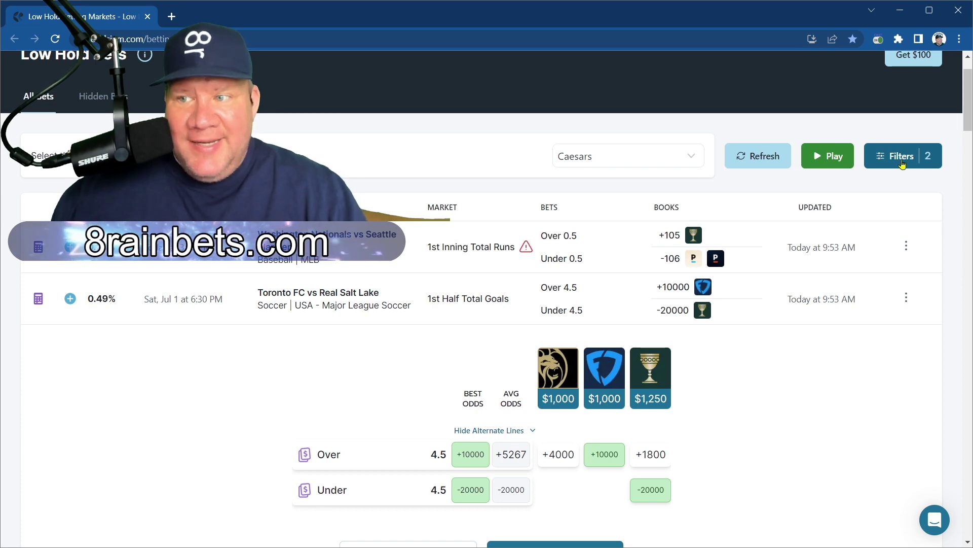
pyautogui.scroll(2, 638, 239)
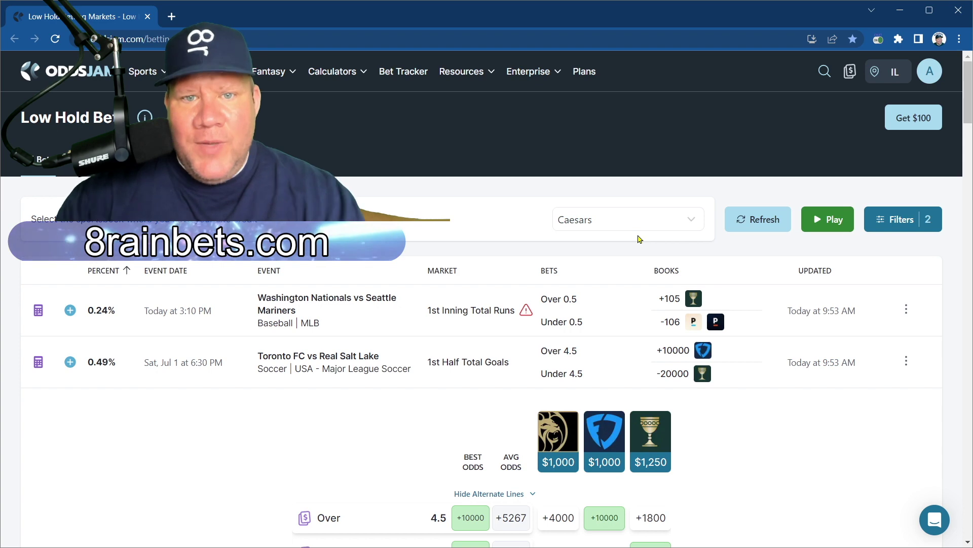
pyautogui.moveTo(968, 87); pyautogui.dragTo(968, 91)
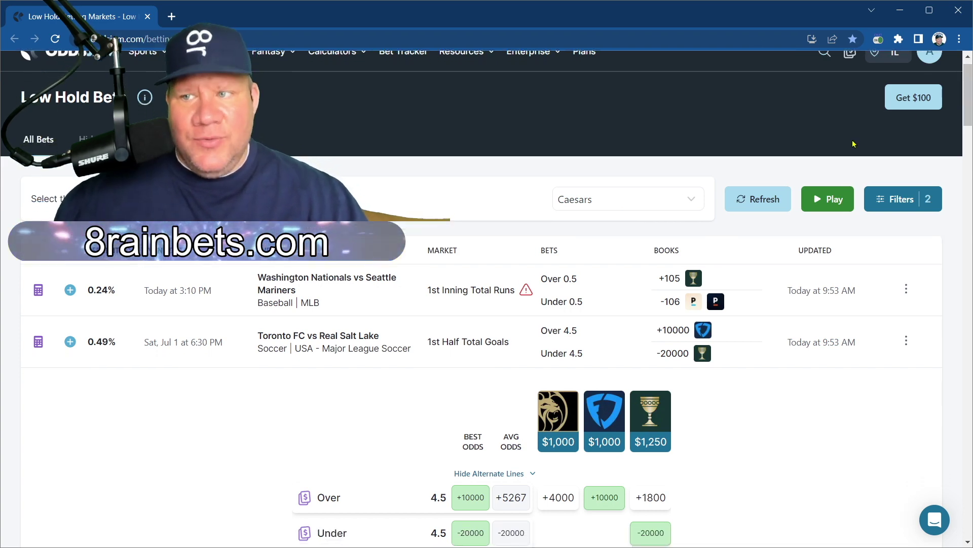
# Reapply Min/Max Odds limits of -250 and 250, then hide the filters.
pyautogui.click(897, 200)
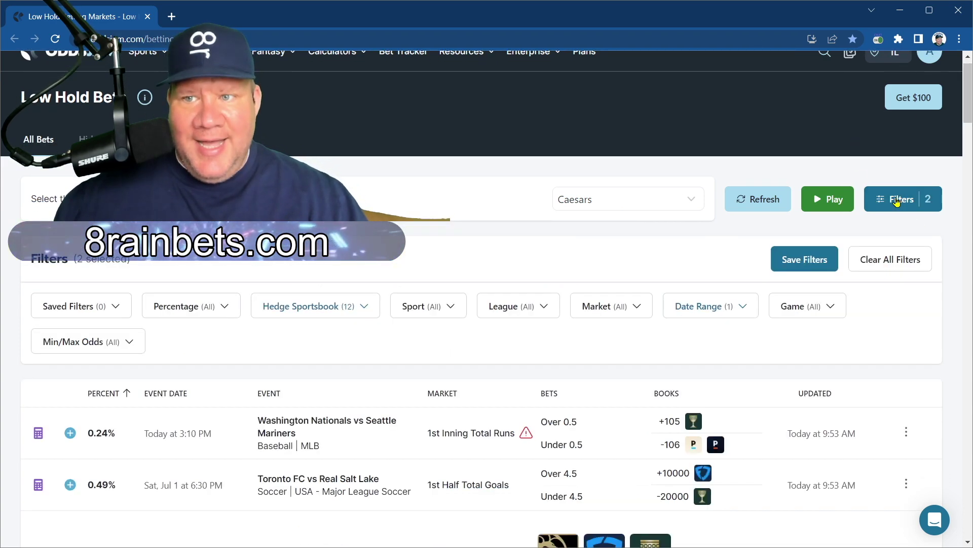
pyautogui.click(107, 340)
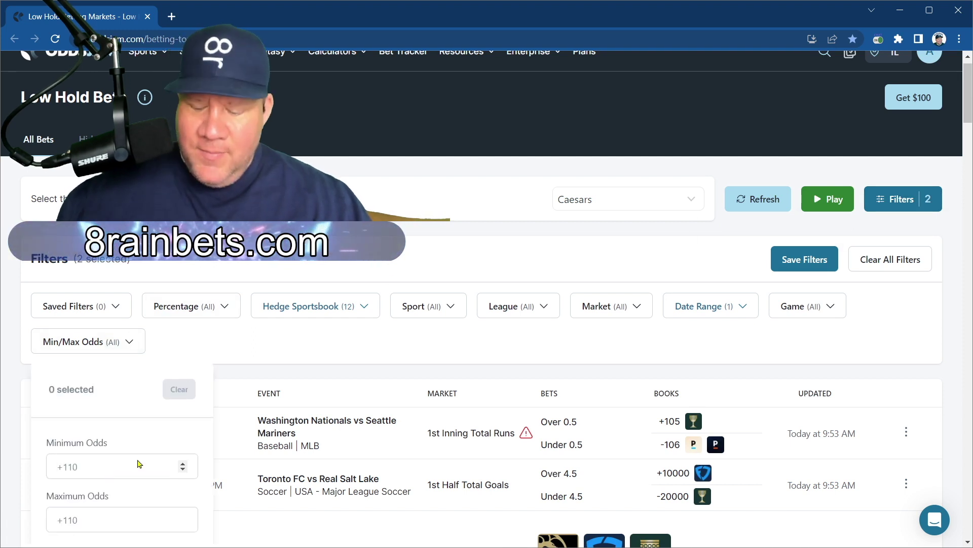
pyautogui.write('-250')
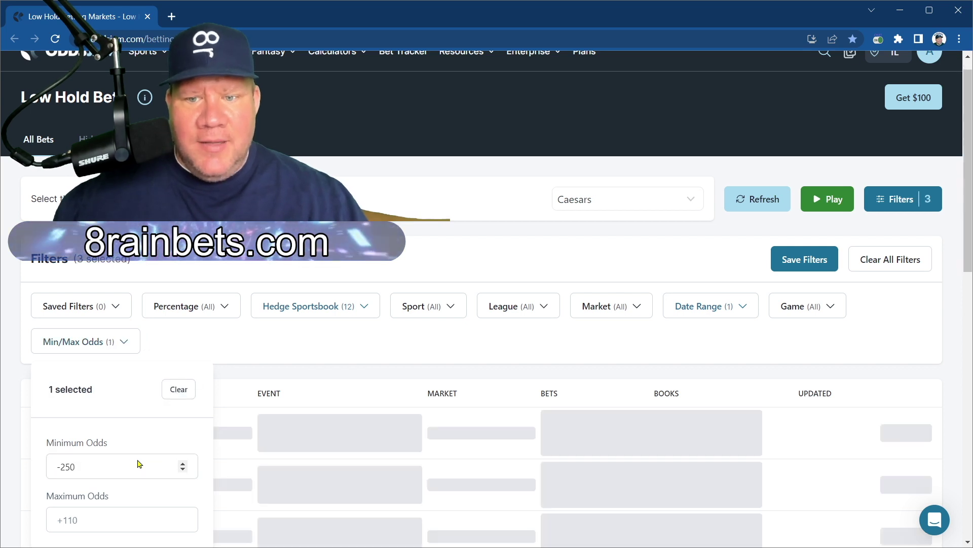
pyautogui.click(95, 523)
pyautogui.write('250')
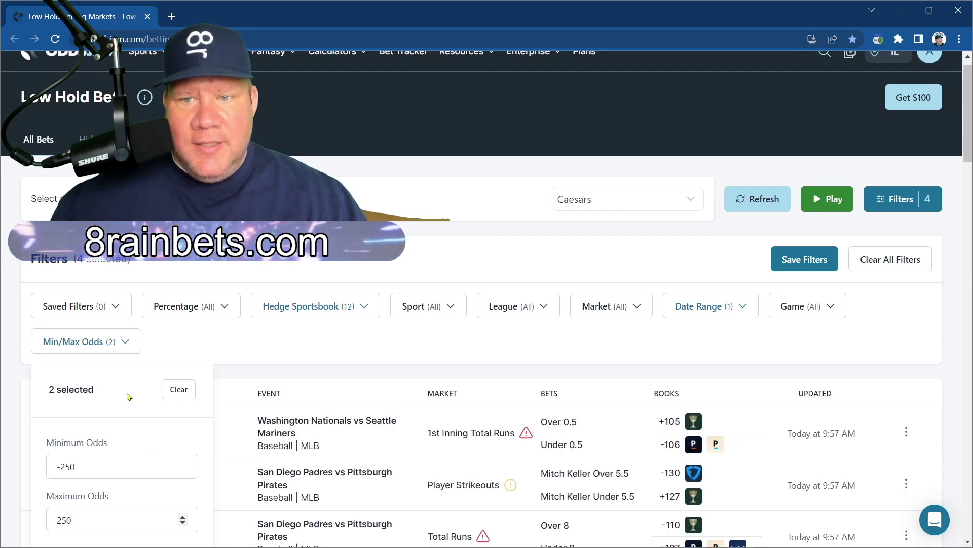
pyautogui.click(104, 339)
pyautogui.click(911, 197)
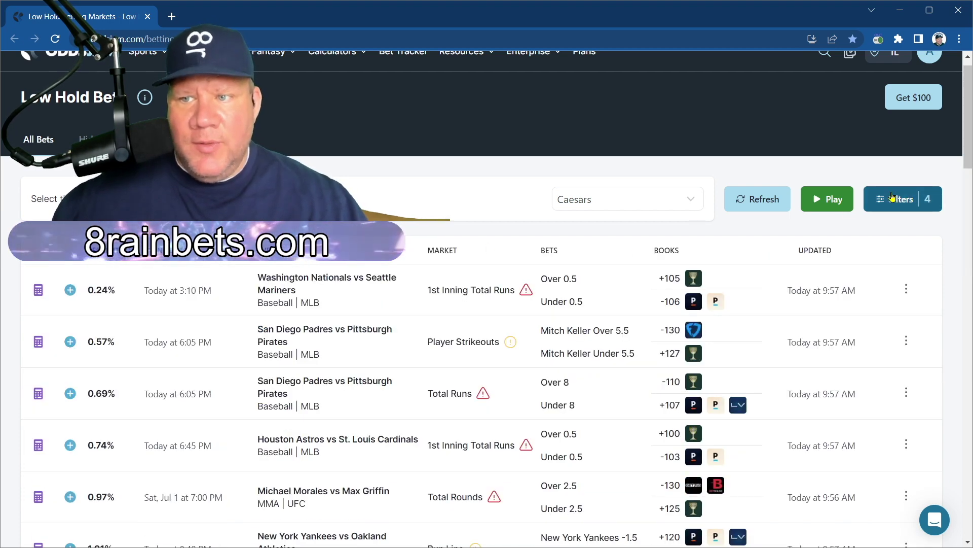
pyautogui.scroll(1, 482, 348)
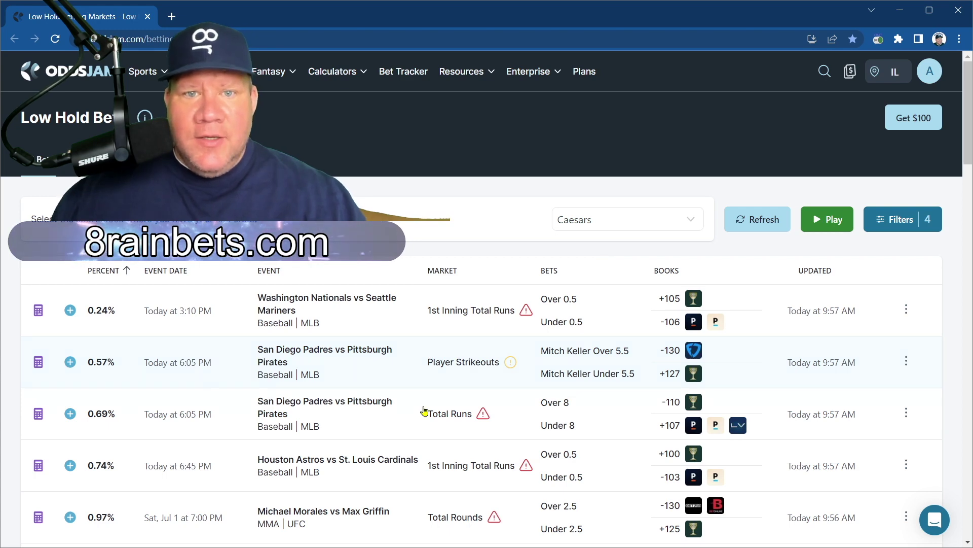
# Expand the Padres vs Pirates Mitch Keller strikeouts row to compare Over/Under 5.5 odds.
pyautogui.click(352, 372)
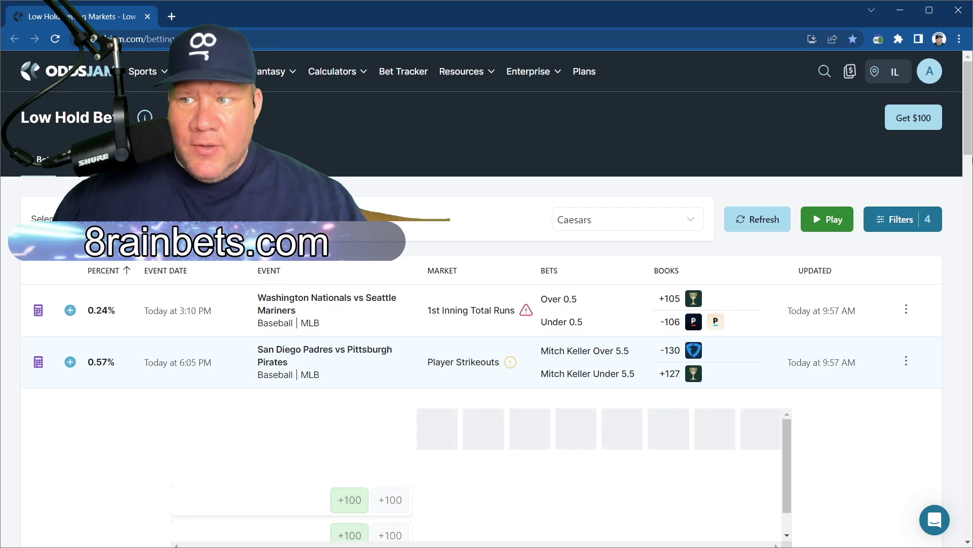
pyautogui.moveTo(967, 142); pyautogui.dragTo(966, 147)
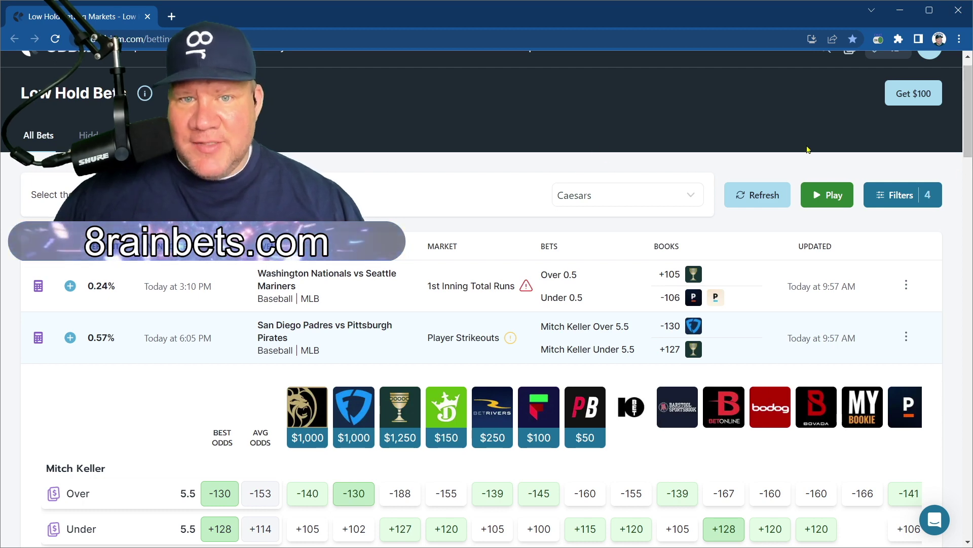
# Enter Book odds -130/128 and Ref 1 odds -153/114 in the Money Machine sheet.
pyautogui.click(680, 104)
pyautogui.write('-130')
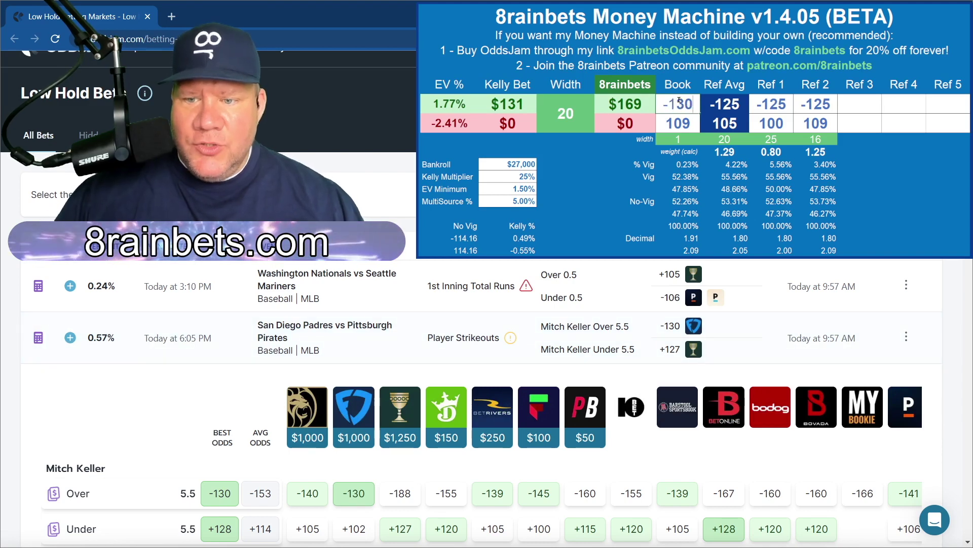
pyautogui.press('Return')
pyautogui.write('128')
pyautogui.press('Return')
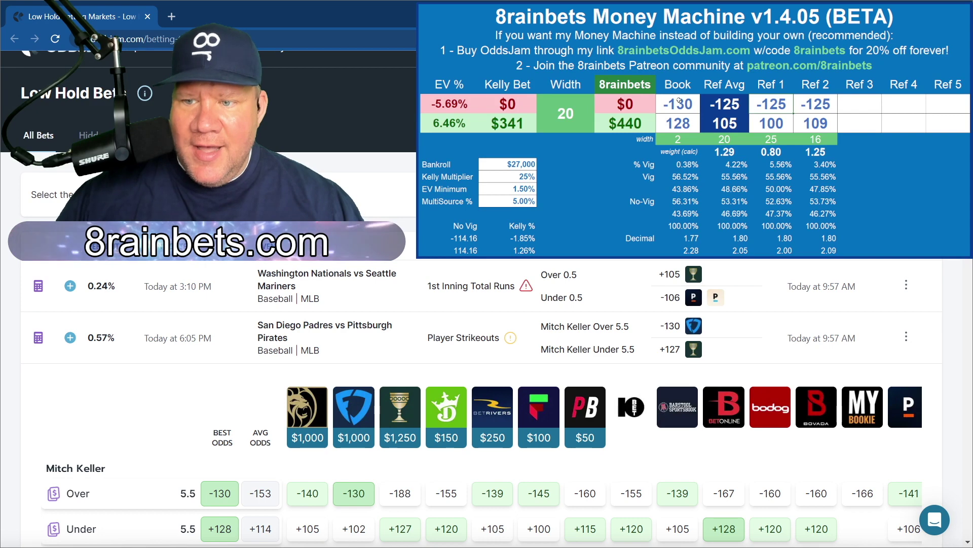
pyautogui.write('-153')
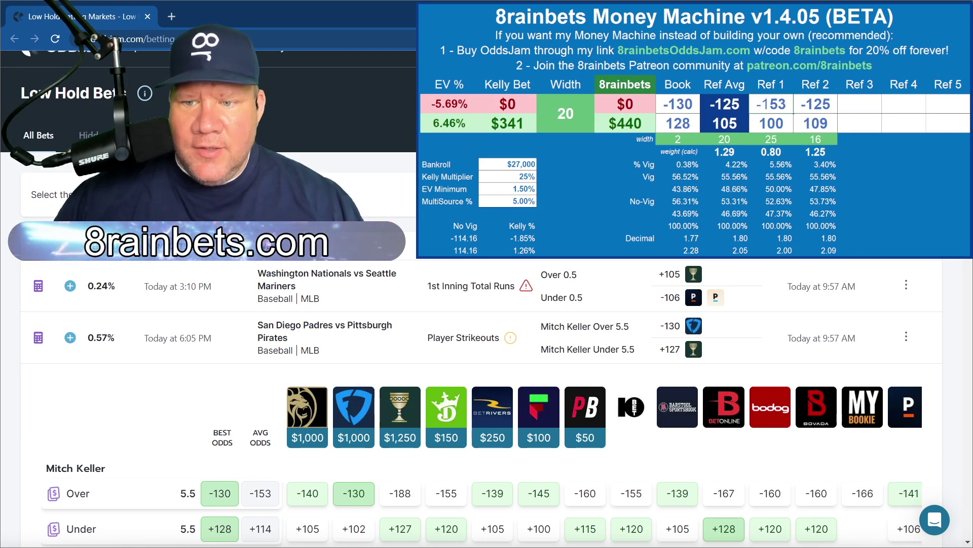
pyautogui.press('Return')
pyautogui.write('114')
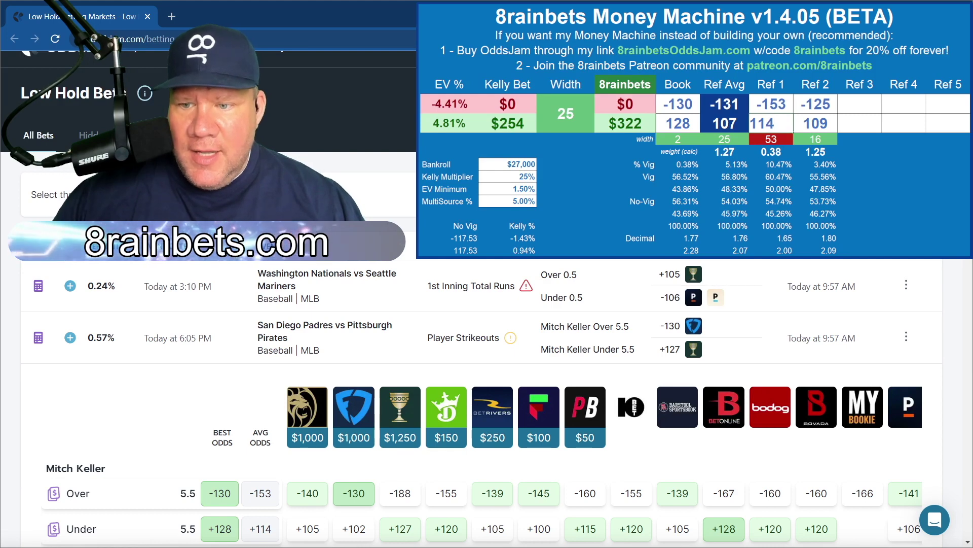
pyautogui.press('Return')
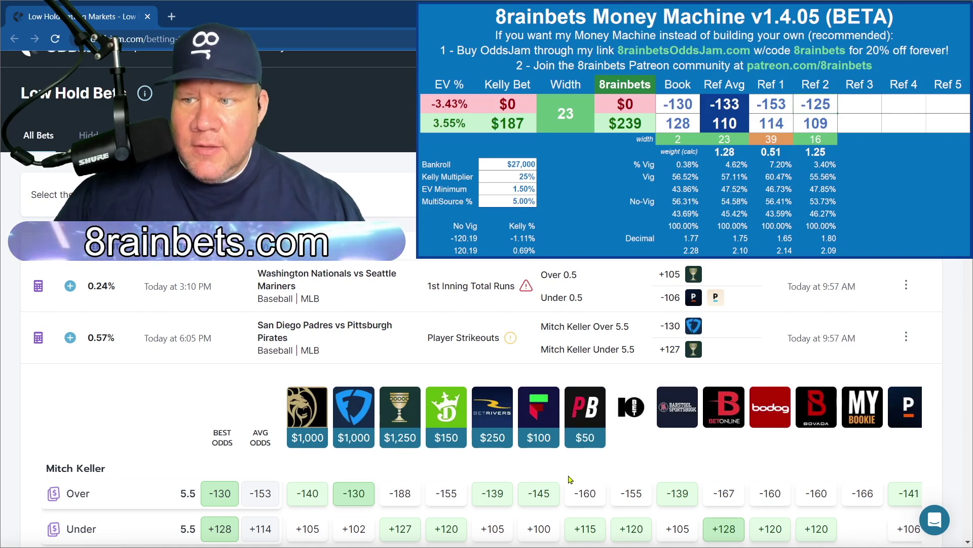
# Enter Ref 2 odds of 128 under and -167 over, correcting the mistyped -1667.
pyautogui.hscroll(3, 578, 504)
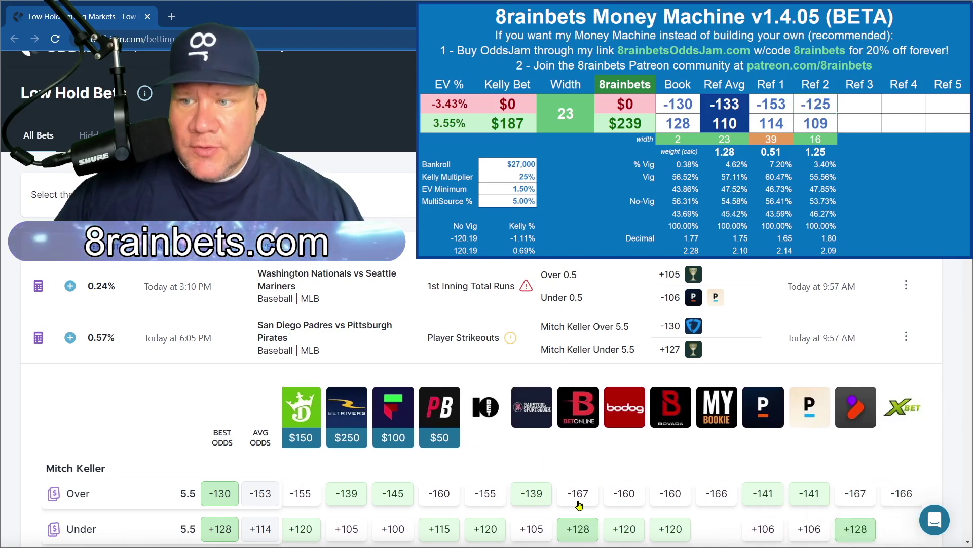
pyautogui.write('-1667')
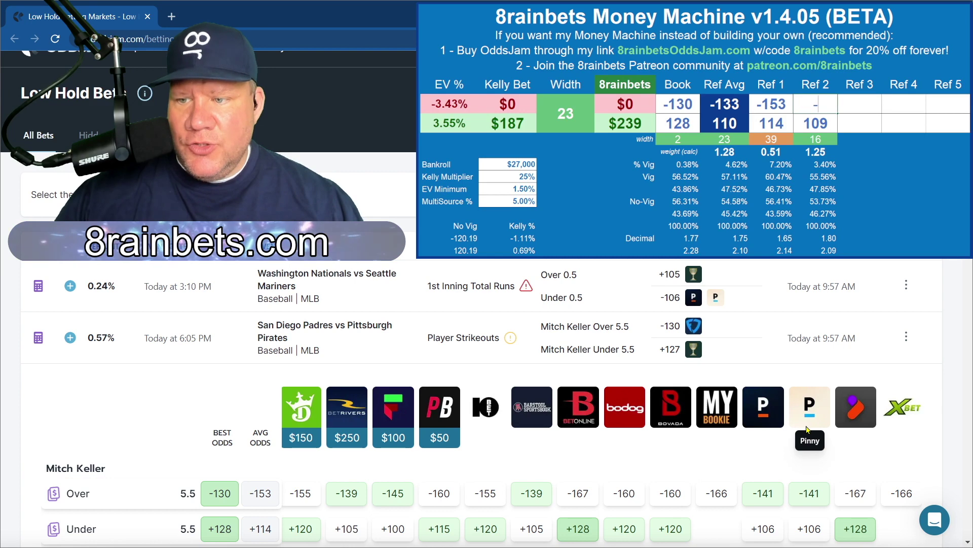
pyautogui.press('Return')
pyautogui.write('128')
pyautogui.press('Return')
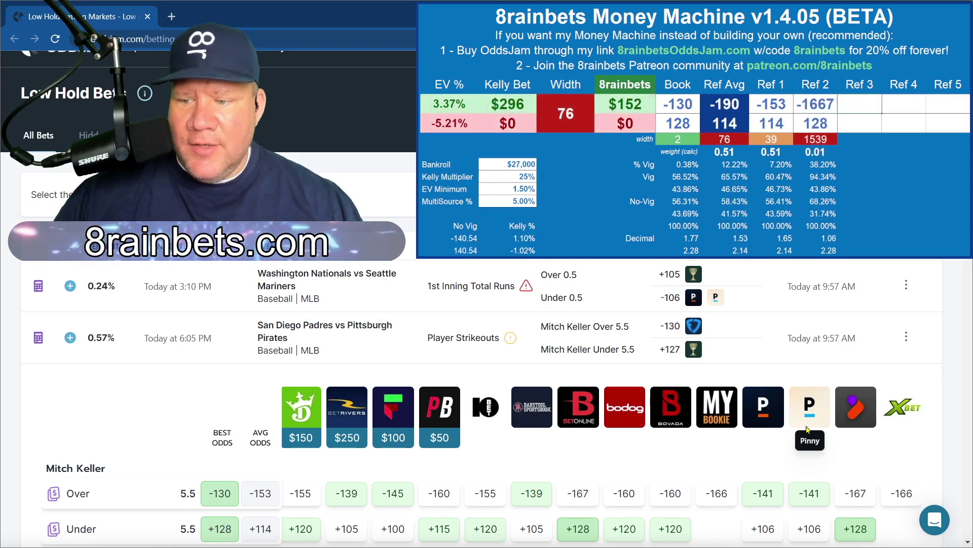
pyautogui.press('Left')
pyautogui.write('-167')
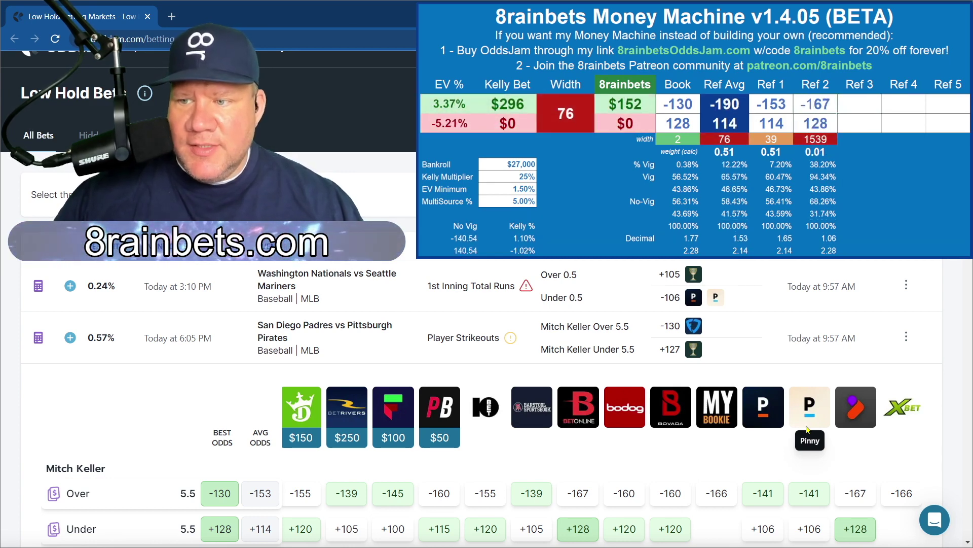
pyautogui.press('Return')
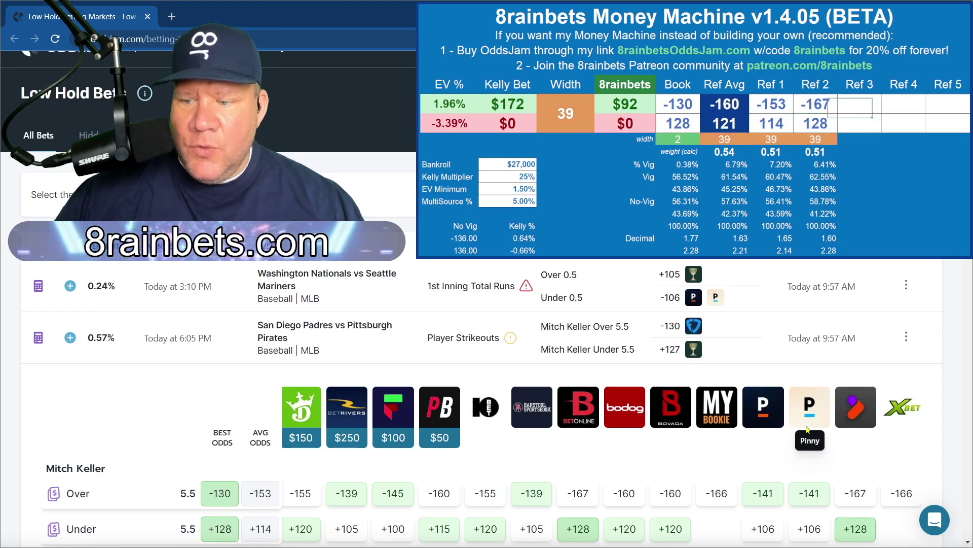
# Fill Ref 3 with -141 and 106, then change the Book over odds to -125.
pyautogui.write('-141')
pyautogui.press('Return')
pyautogui.write('106')
pyautogui.press('Return')
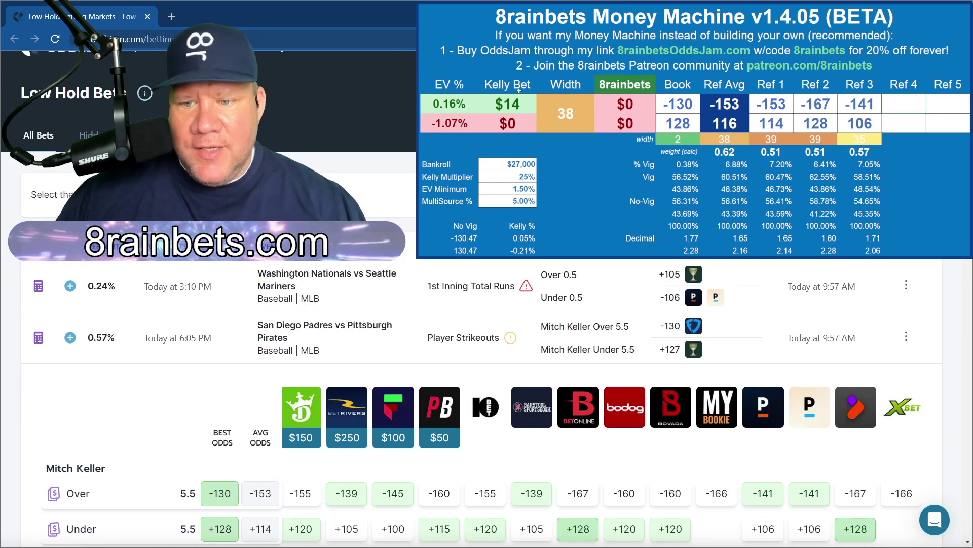
pyautogui.click(679, 105)
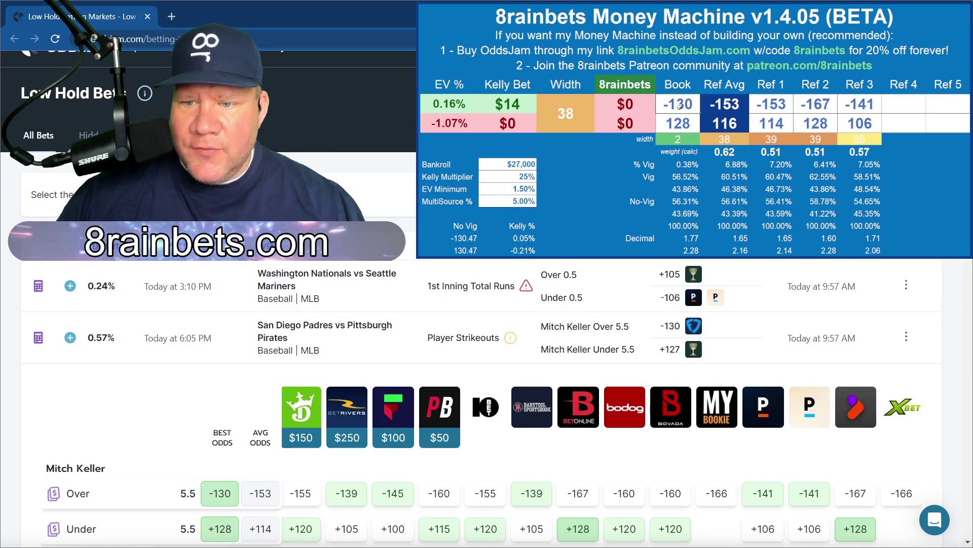
pyautogui.write('-125')
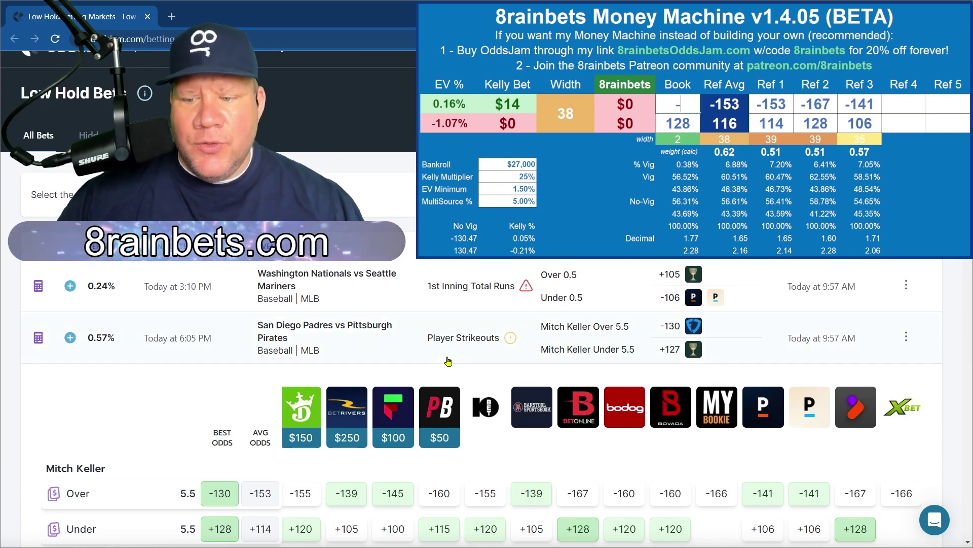
pyautogui.press('Return')
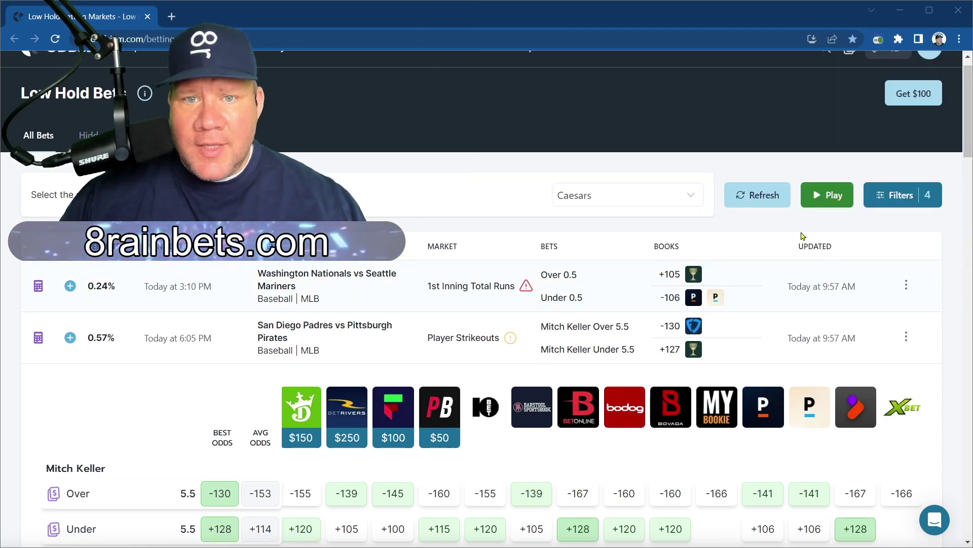
# Switch the sportsbook filter to All and expand the Astros vs Cardinals row.
pyautogui.click(694, 200)
pyautogui.click(665, 228)
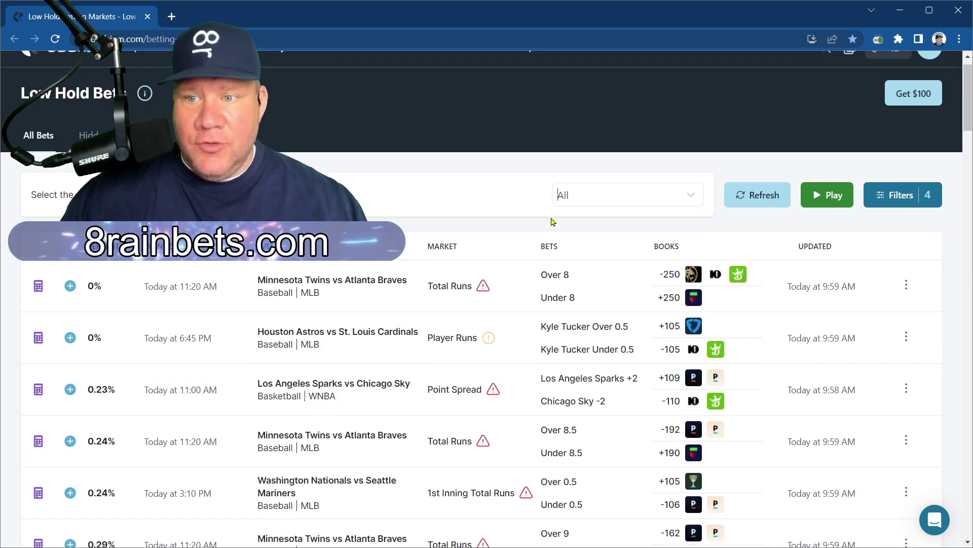
pyautogui.click(371, 336)
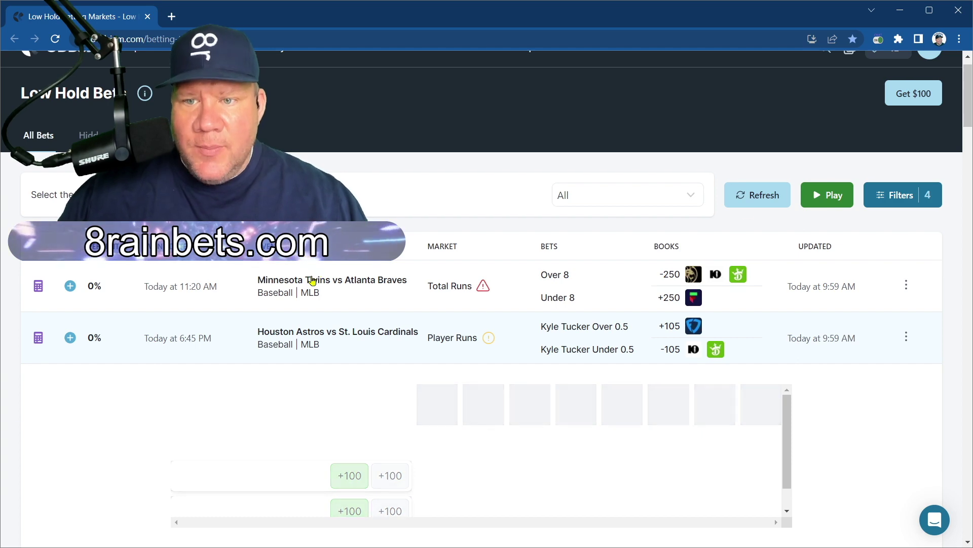
# Expand the Twins vs Braves row and review the Kyle Tucker sportsbook odds below it.
pyautogui.click(316, 280)
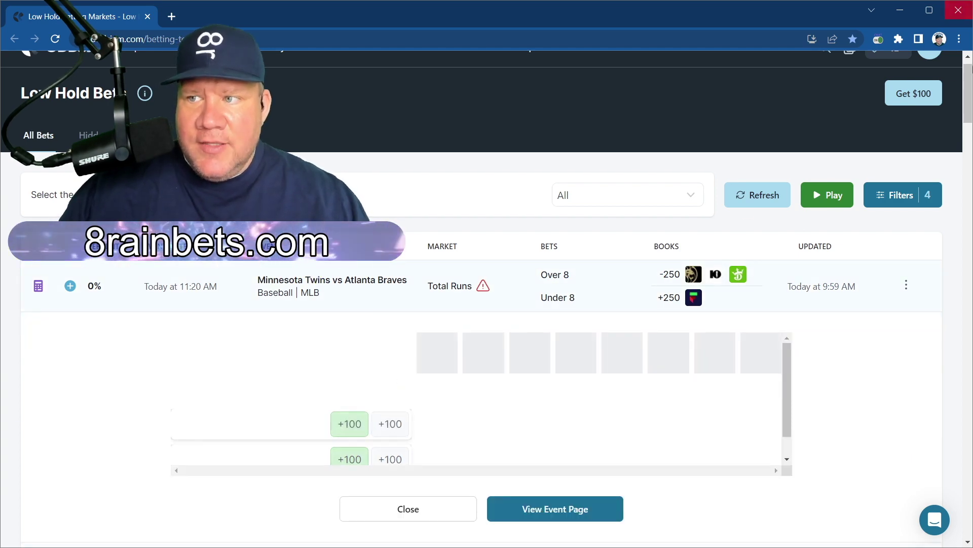
pyautogui.moveTo(970, 105); pyautogui.dragTo(970, 95)
pyautogui.scroll(-5, 456, 327)
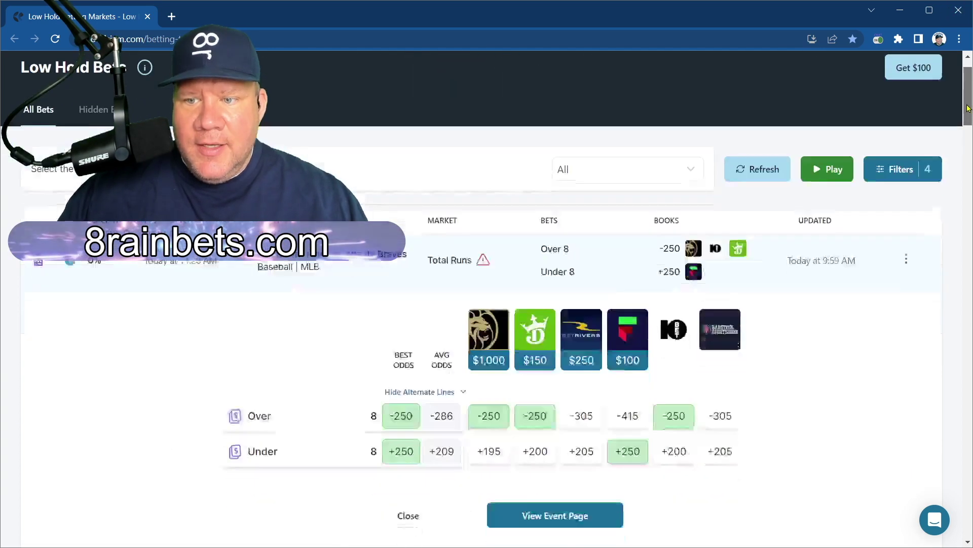
pyautogui.scroll(-3, 456, 327)
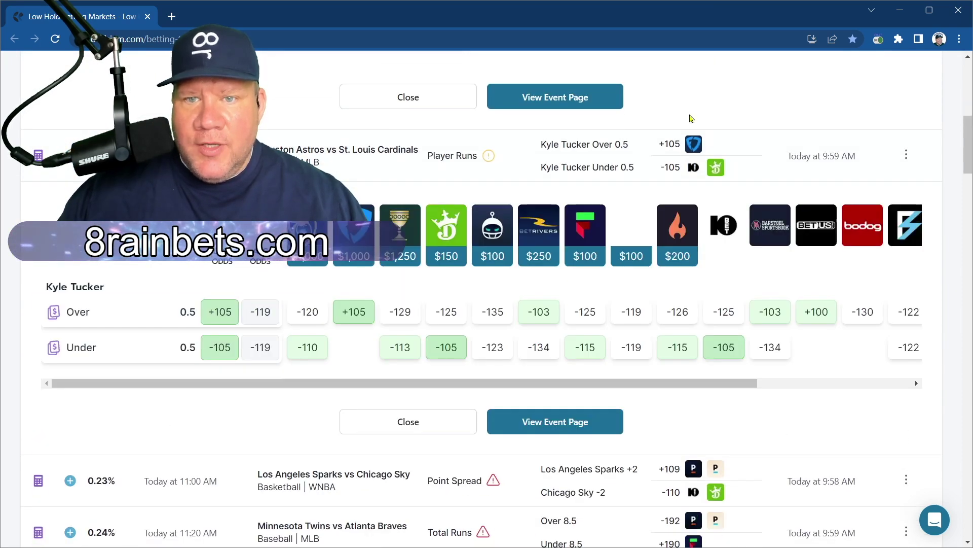
pyautogui.scroll(3, 537, 319)
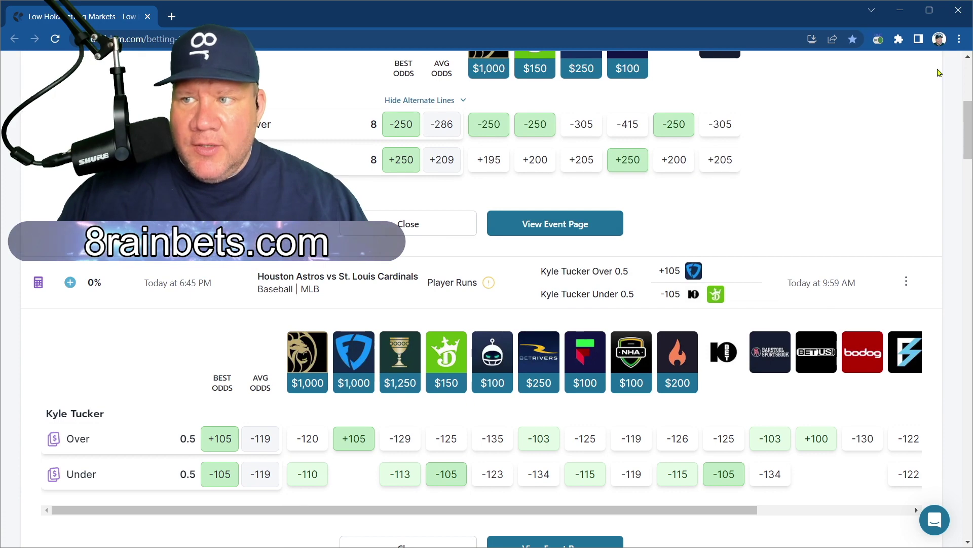
pyautogui.scroll(1, 581, 493)
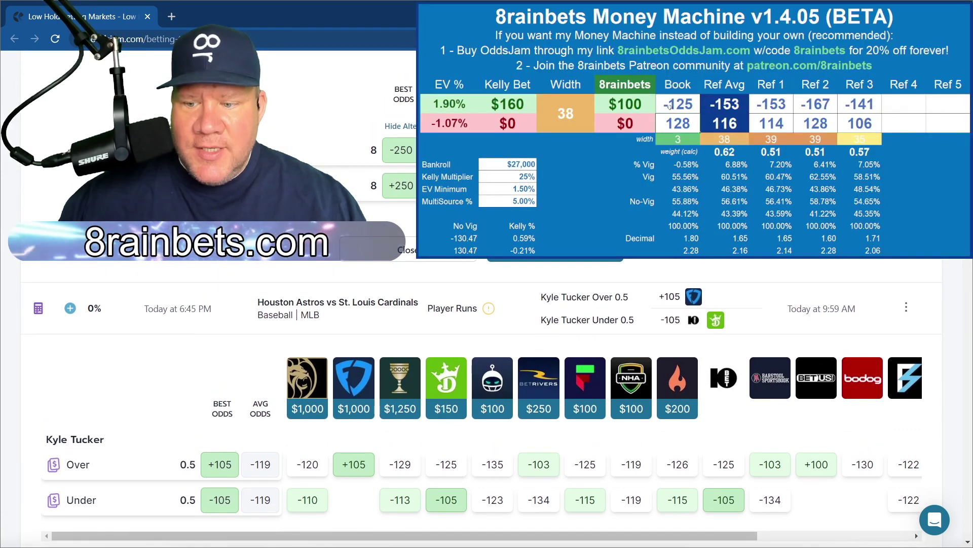
# Enter Kyle Tucker's Book odds 105/-105 and Ref 1 odds -119/-119.
pyautogui.write('105')
pyautogui.press('Return')
pyautogui.write('-105')
pyautogui.press('Return')
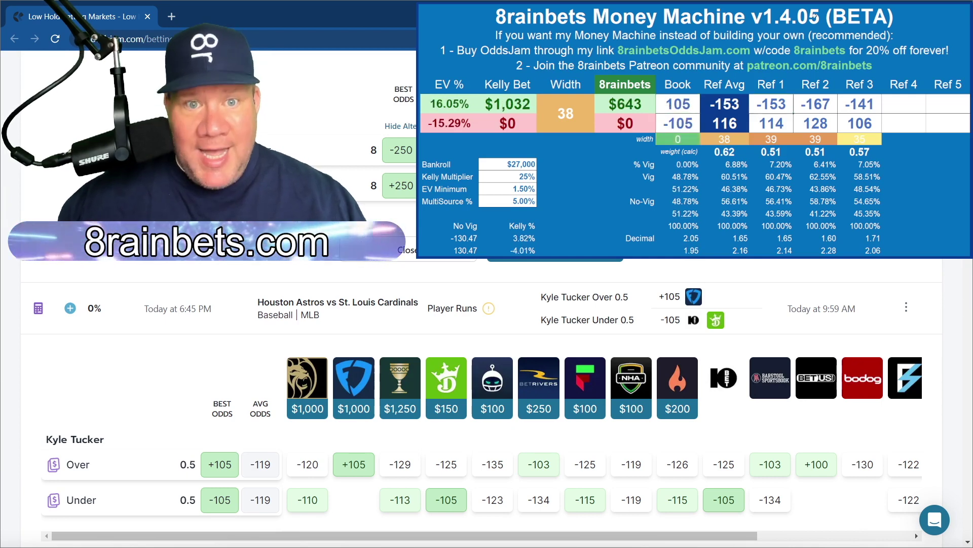
pyautogui.write('-119')
pyautogui.press('Return')
pyautogui.write('-119')
pyautogui.press('Return')
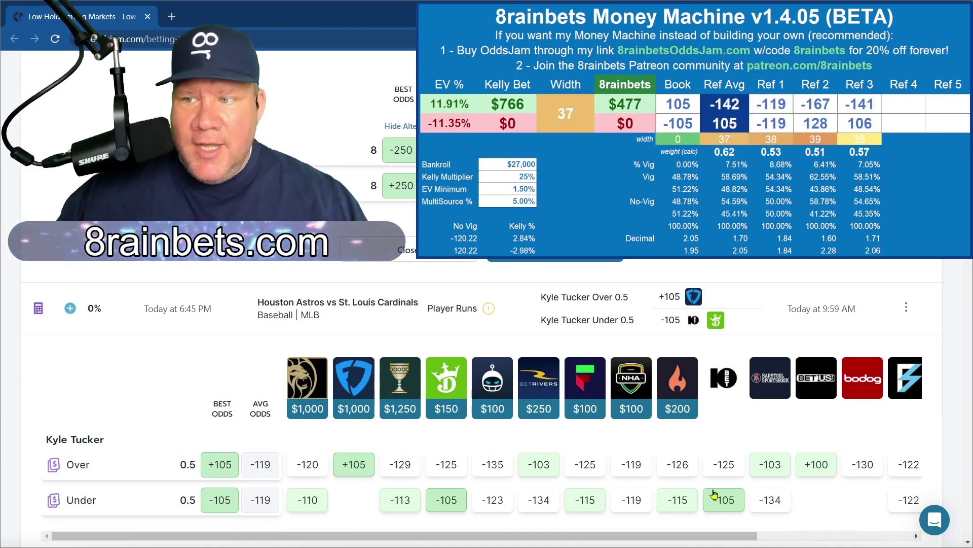
# Clear the Ref 2 and Ref 3 odds cells.
pyautogui.hscroll(4, 714, 493)
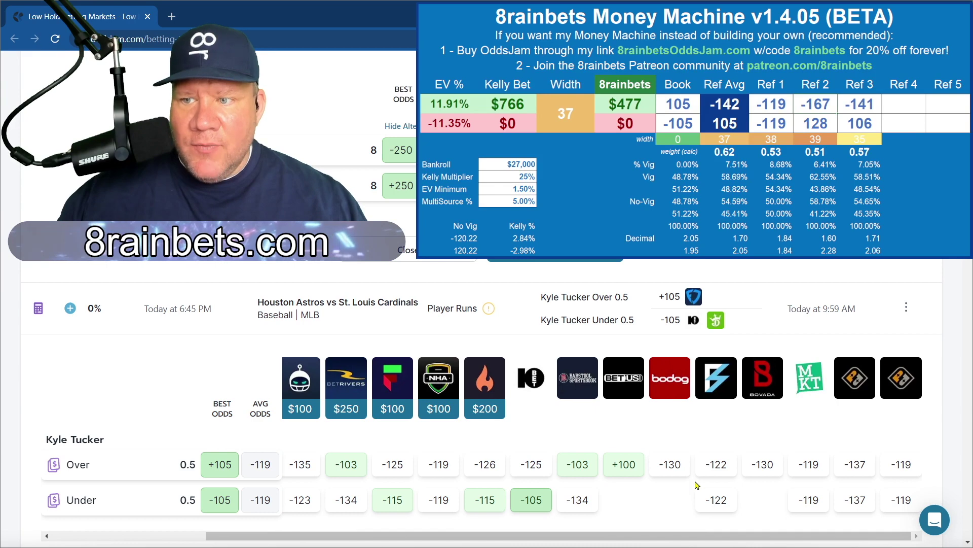
pyautogui.hscroll(-4, 697, 486)
pyautogui.press('Delete')
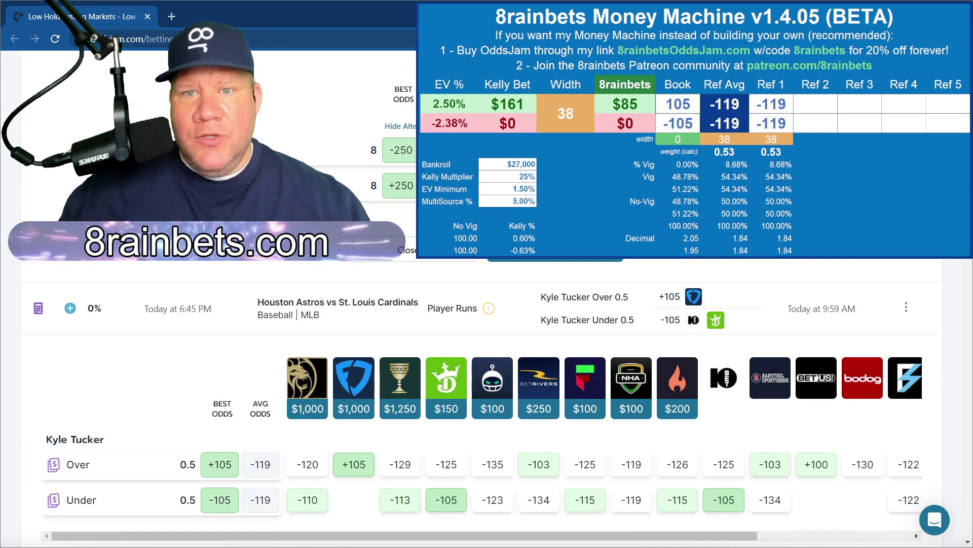
pyautogui.scroll(6, 481, 299)
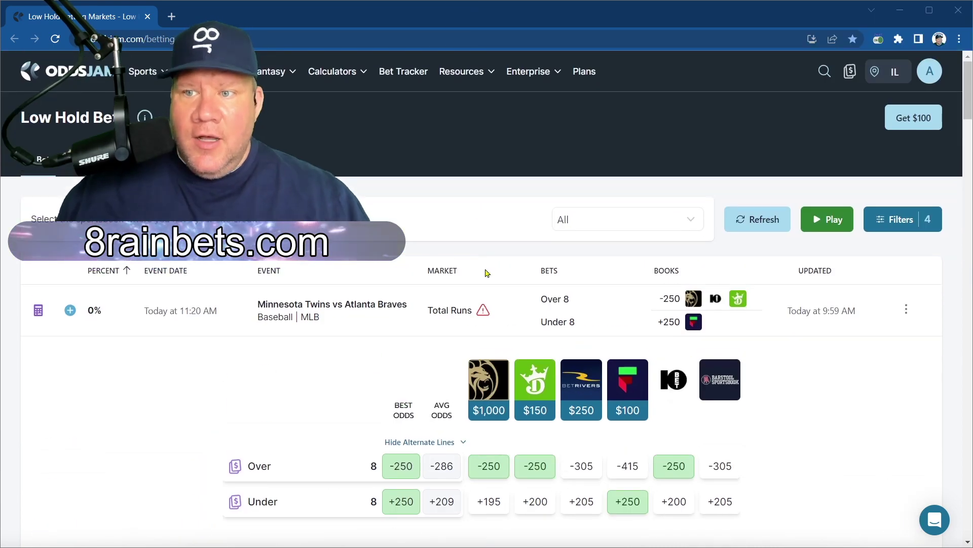
# Go to the Expected Value Calculator from the Calculators menu.
pyautogui.click(358, 72)
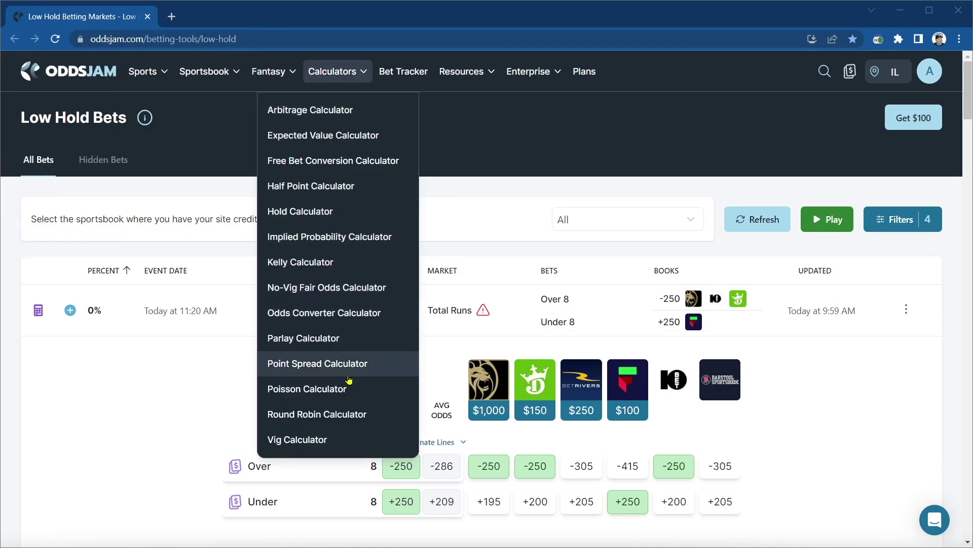
pyautogui.click(306, 137)
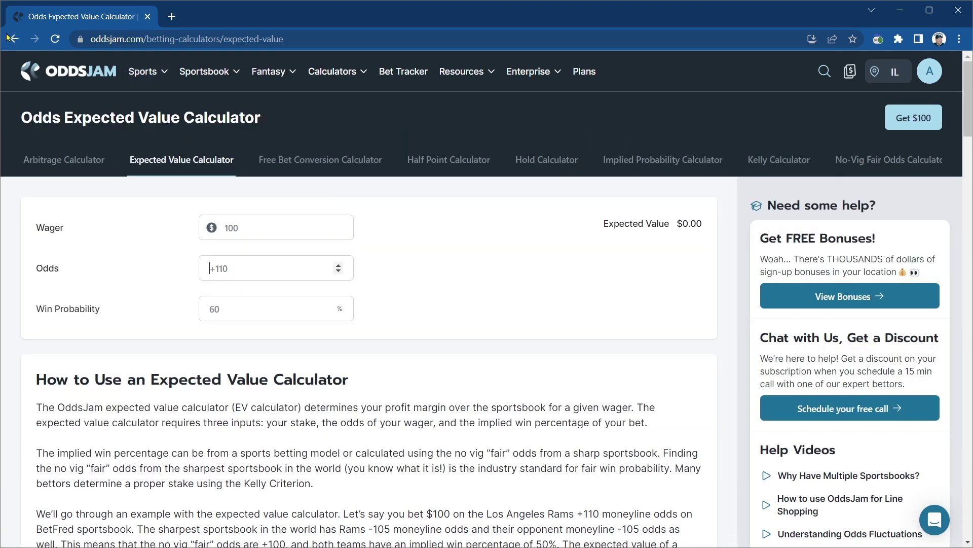
# Return to and reload the all-sportsbooks Low Hold Bets list, then bring up the tools menu.
pyautogui.click(14, 39)
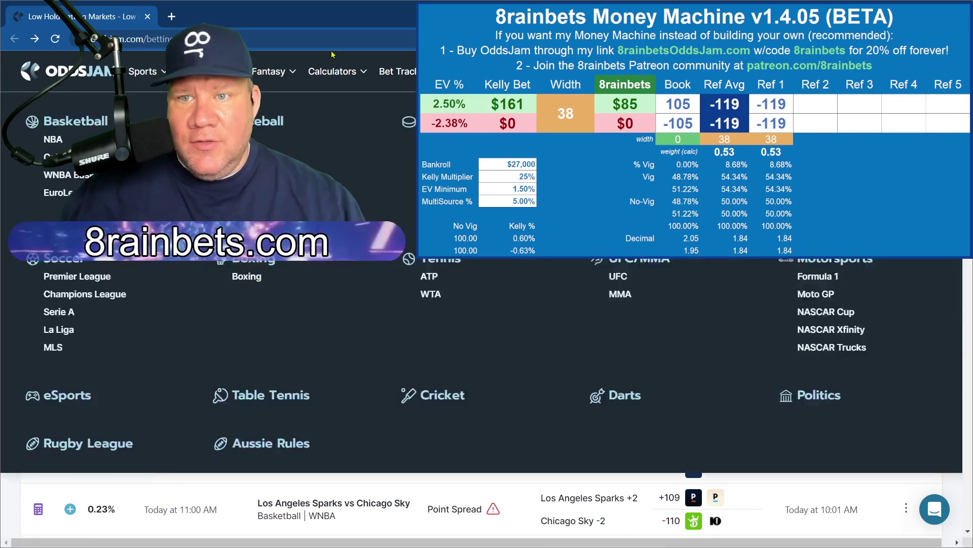
pyautogui.moveTo(213, 71)
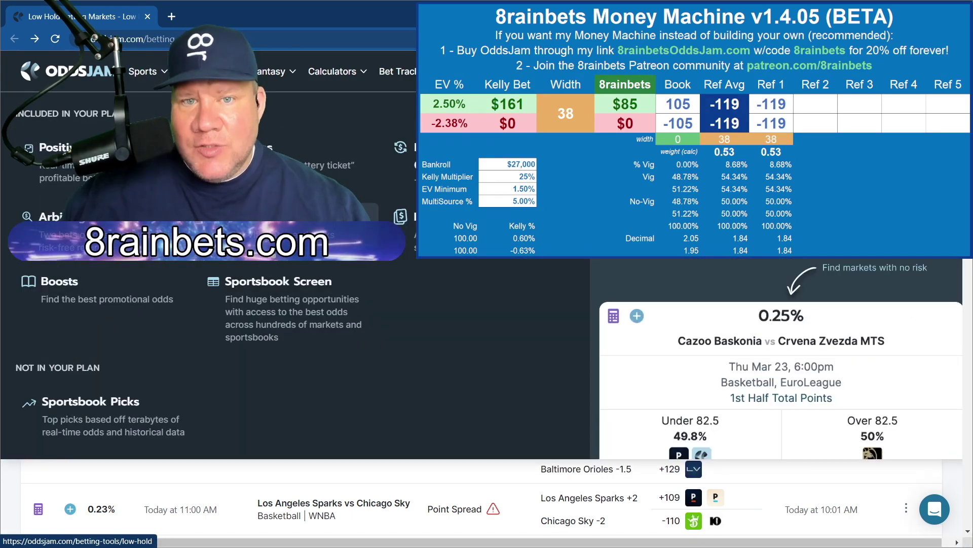
pyautogui.click(436, 218)
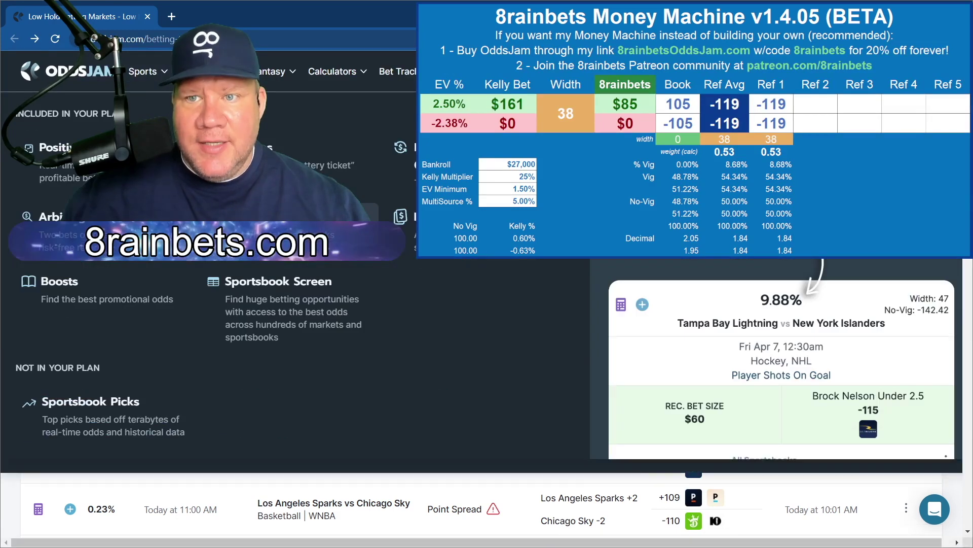
pyautogui.moveTo(213, 71)
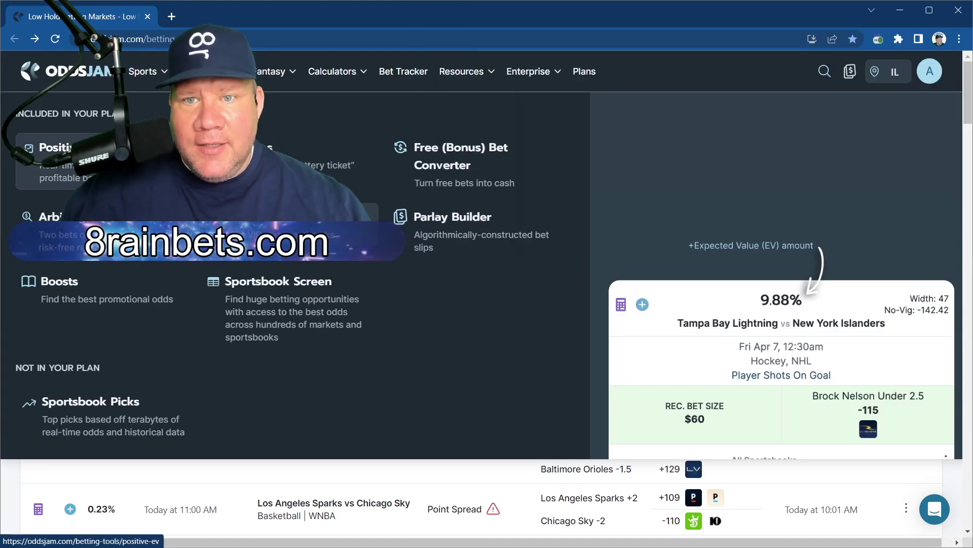
# Review the Positive EV bets table, then go back to Low Hold Bets.
pyautogui.click(76, 160)
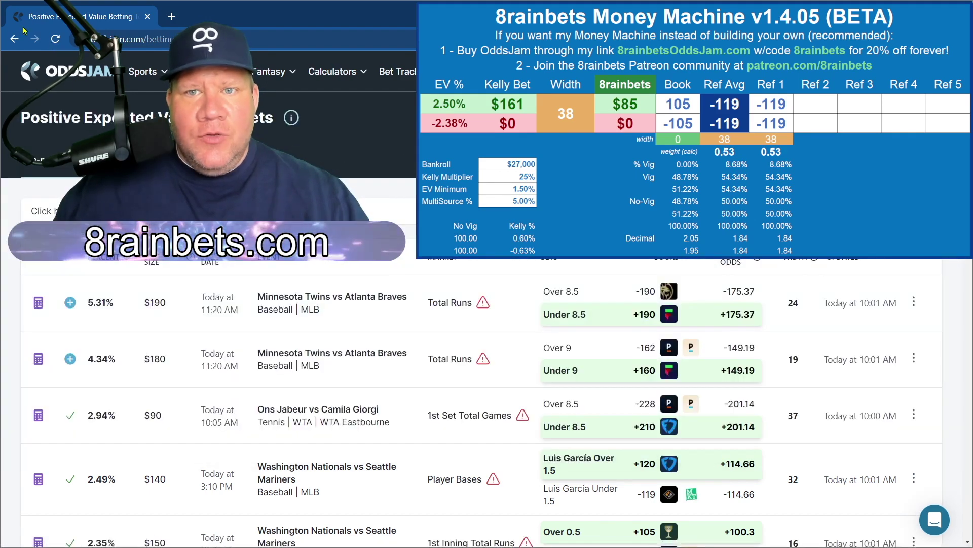
pyautogui.click(15, 39)
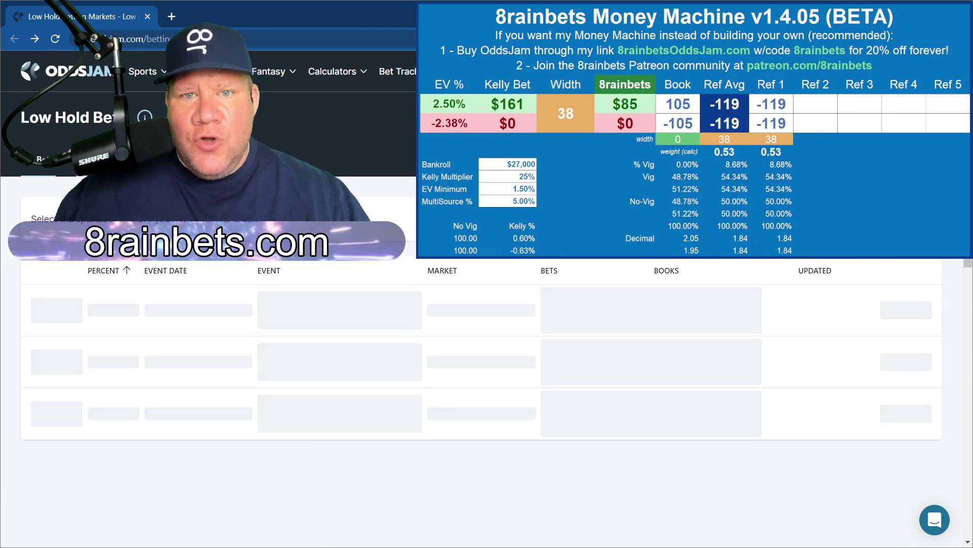